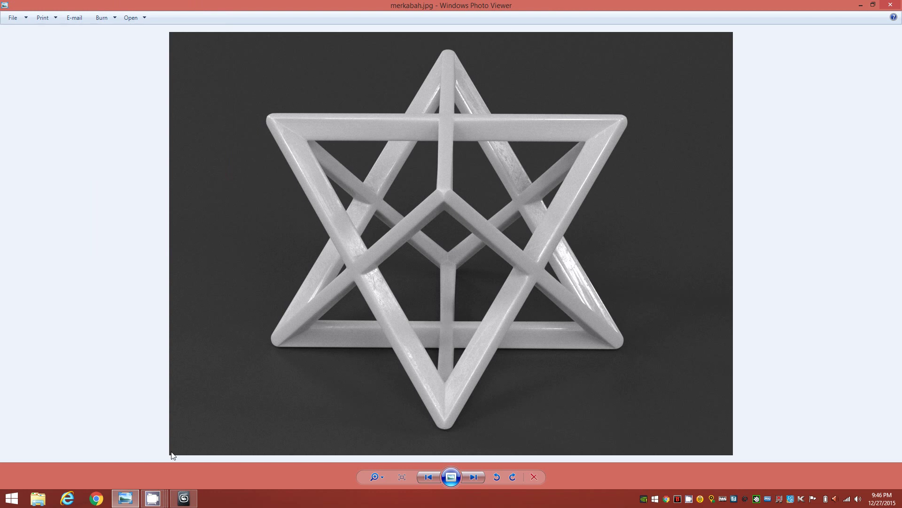
Step: Switch to 3ds Max and confirm millimetres for both the display unit scale and the system unit scale
{"action": "left_click", "coordinate": [183, 498]}
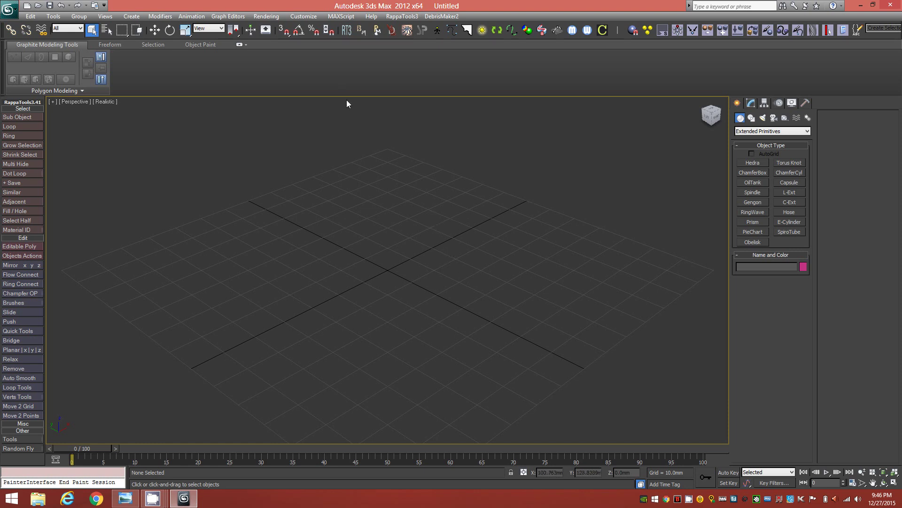
{"action": "left_click", "coordinate": [308, 16]}
{"action": "left_click", "coordinate": [343, 137]}
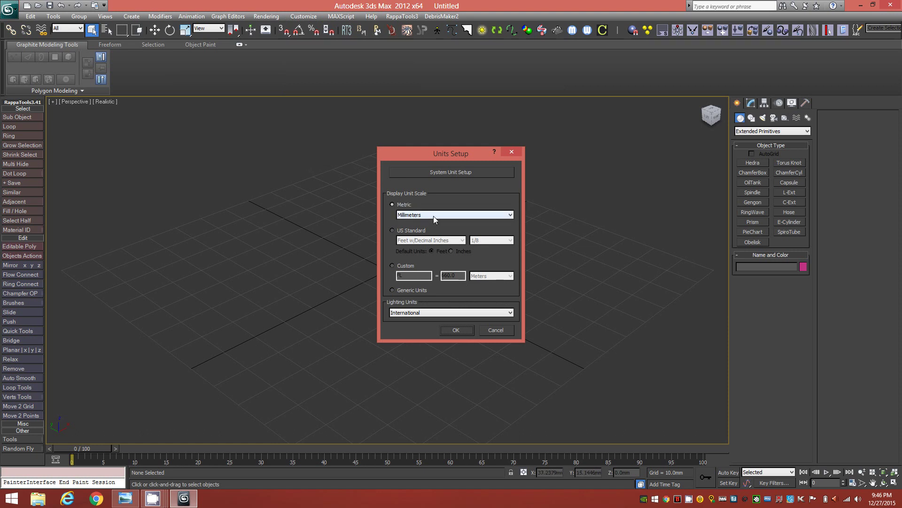
{"action": "left_click", "coordinate": [442, 172]}
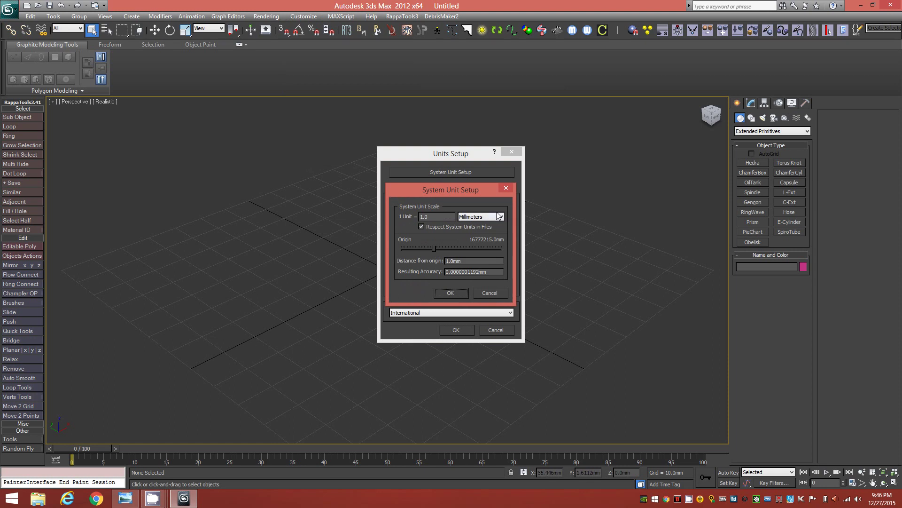
{"action": "left_click", "coordinate": [450, 292]}
{"action": "left_click", "coordinate": [456, 329]}
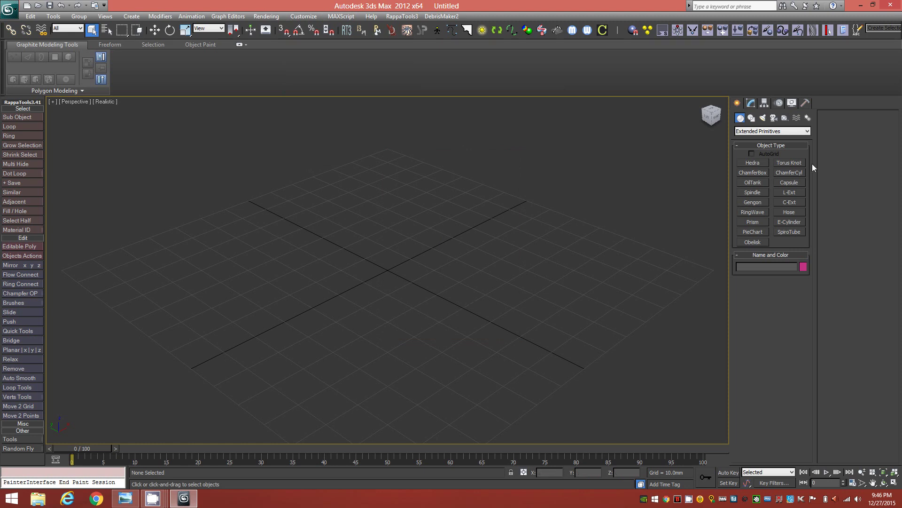
Step: Create a Tetra-family Hedra at the grid origin with a radius of 30 mm and family parameter Q of 1.0
{"action": "left_click", "coordinate": [793, 131]}
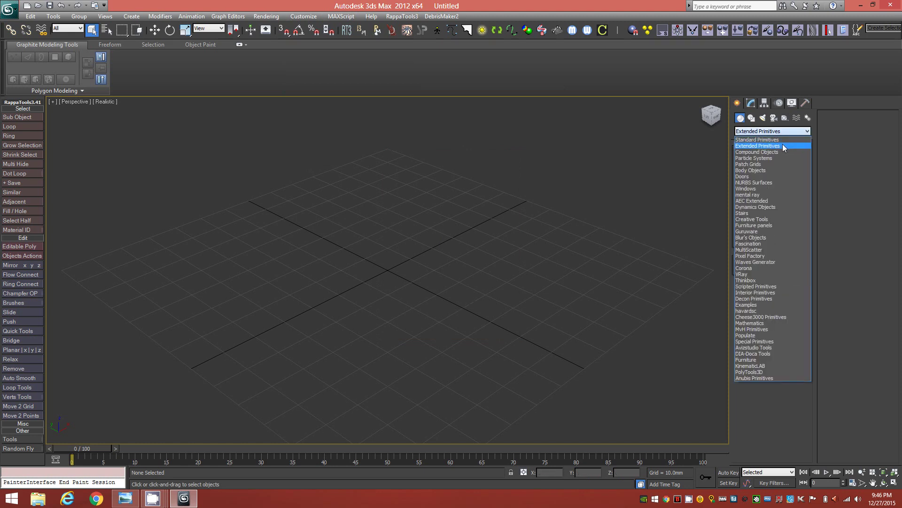
{"action": "left_click", "coordinate": [784, 147]}
{"action": "left_click", "coordinate": [754, 163]}
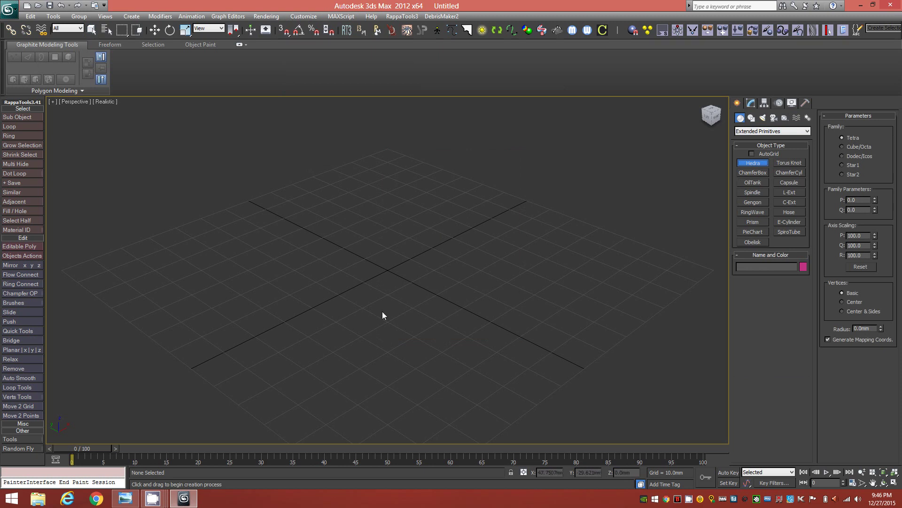
{"action": "left_click_drag", "start_coordinate": [388, 273], "coordinate": [411, 306]}
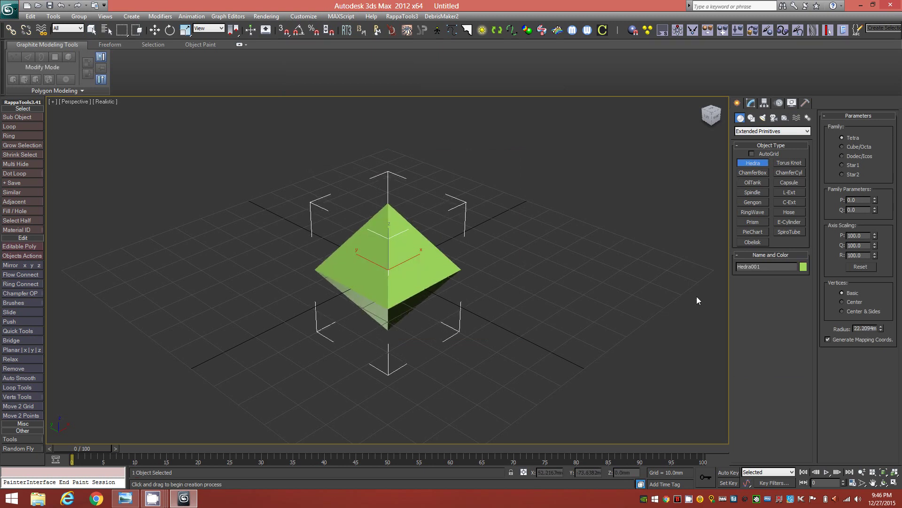
{"action": "double_click", "coordinate": [865, 328]}
{"action": "type", "text": "30"}
{"action": "key", "text": "Return"}
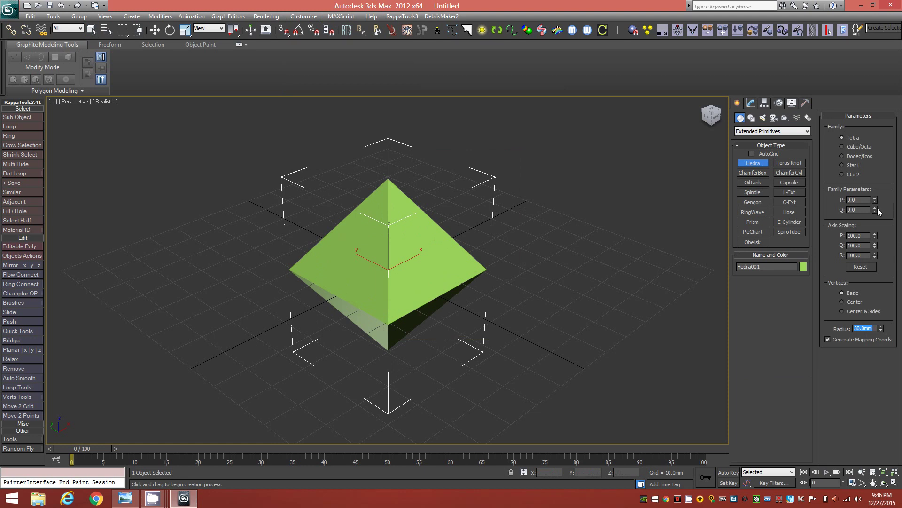
{"action": "left_click_drag", "start_coordinate": [875, 210], "coordinate": [887, 137]}
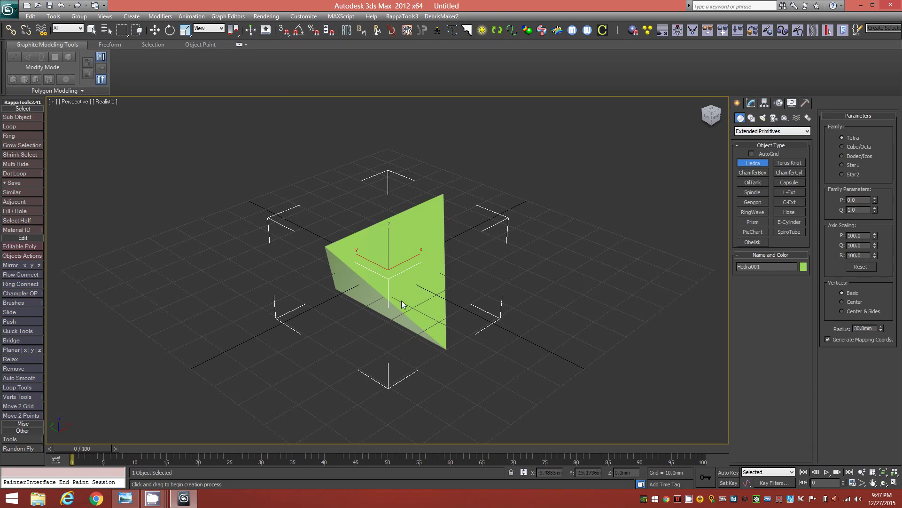
Step: Hide the selection brackets and raise the tetrahedron along Z to about 16.5 mm above the grid
{"action": "key", "text": "j"}
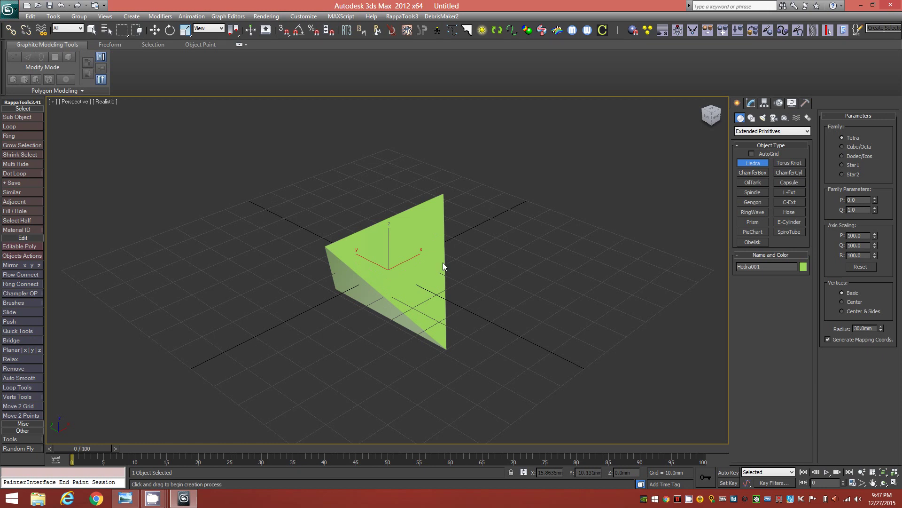
{"action": "key", "text": "w"}
{"action": "left_click_drag", "start_coordinate": [390, 245], "coordinate": [374, 190]}
{"action": "middle_click_drag", "start_coordinate": [430, 314], "coordinate": [416, 295], "text": "alt"}
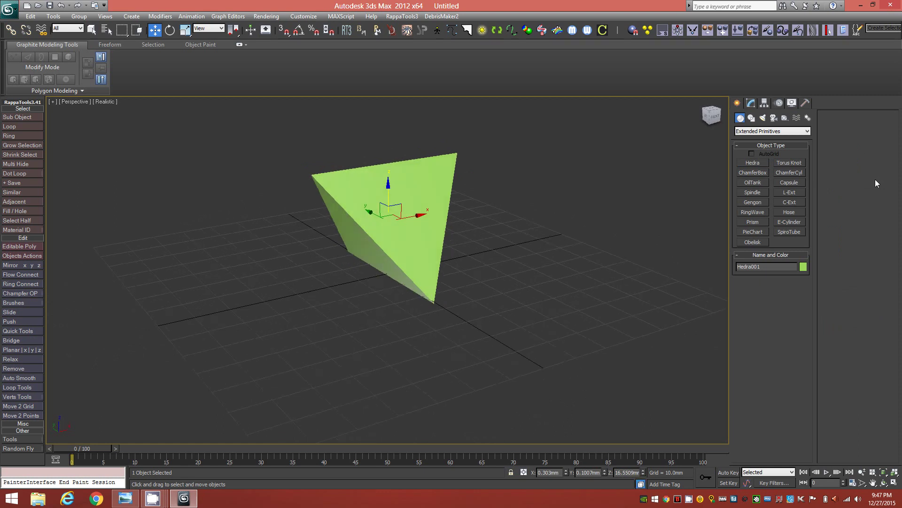
Step: Add an Edit Poly modifier to the tetrahedron and show edged faces in the viewport
{"action": "left_click", "coordinate": [752, 103]}
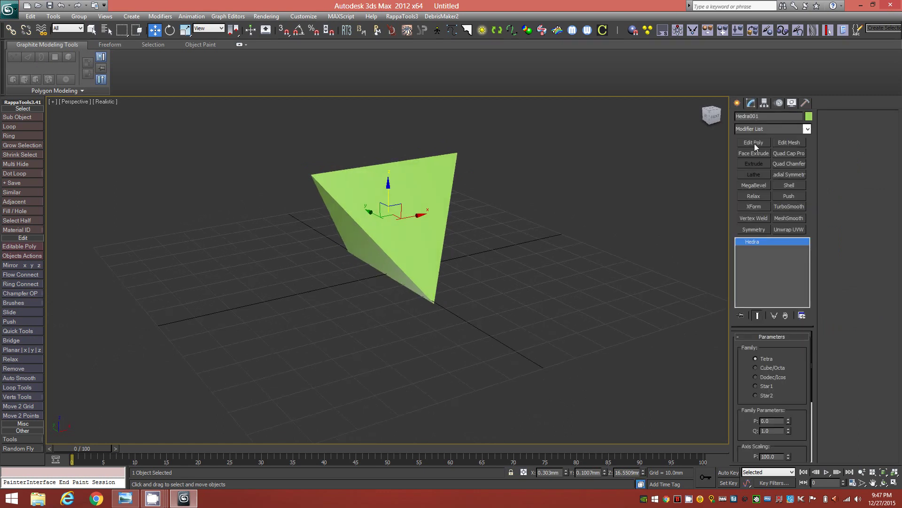
{"action": "left_click", "coordinate": [753, 142]}
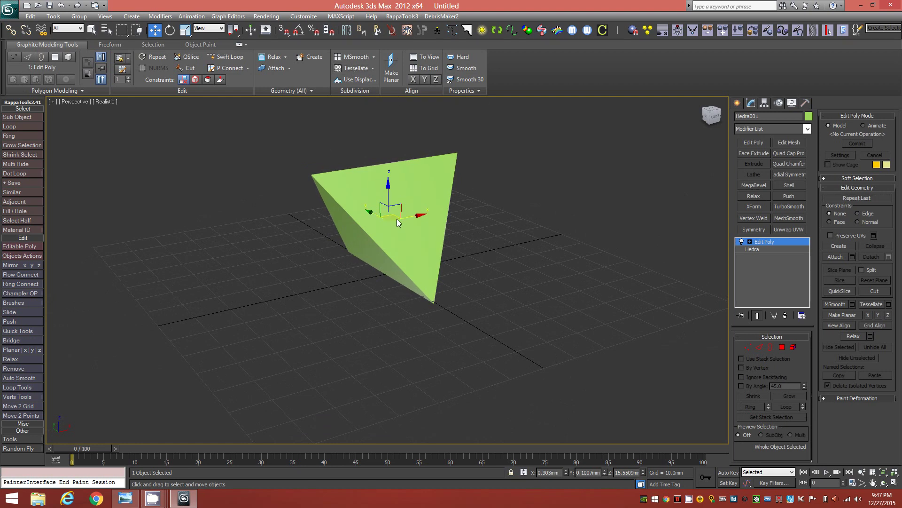
{"action": "key", "text": "F4"}
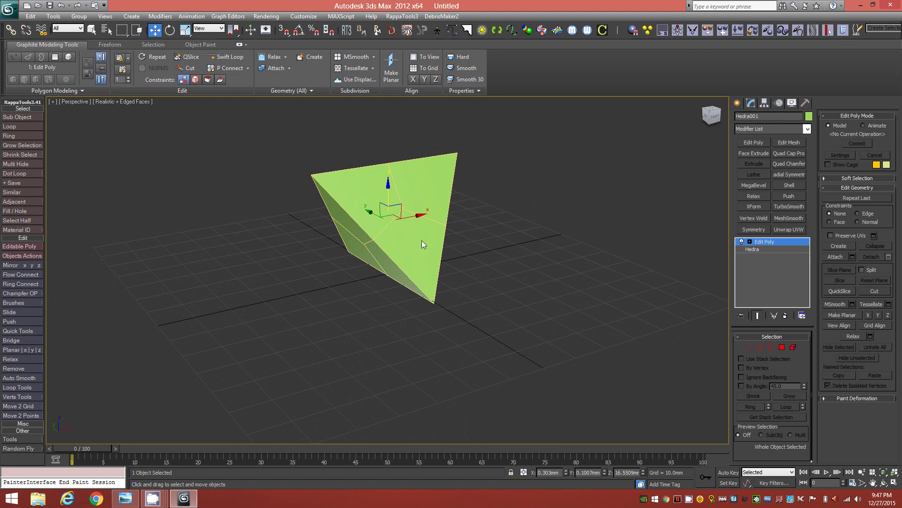
{"action": "scroll", "coordinate": [428, 219], "scroll_direction": "up", "scroll_amount": 3}
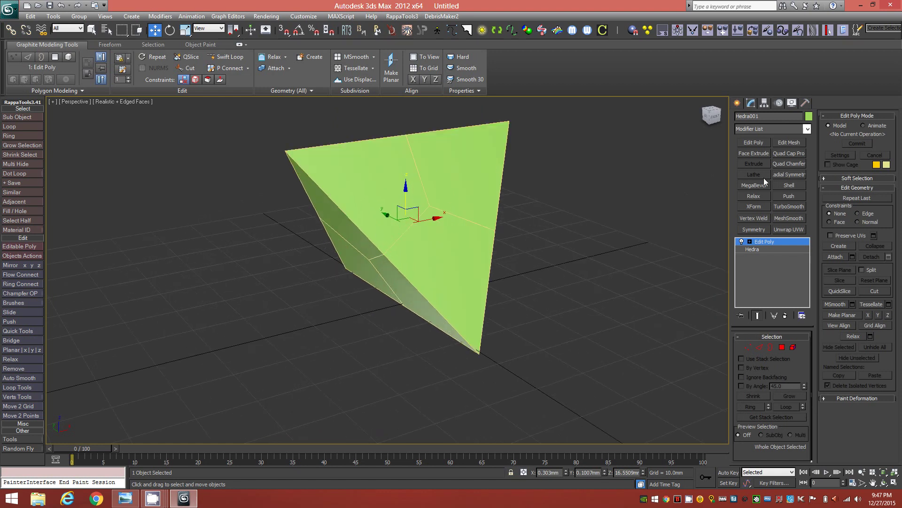
Step: Set the tetrahedron's object color to black and assign it the grey 01 - Default material
{"action": "left_click", "coordinate": [809, 116]}
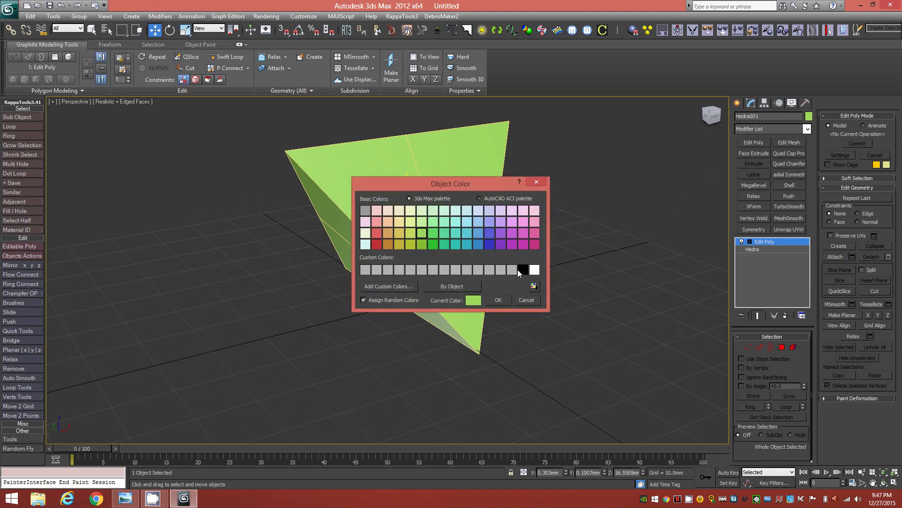
{"action": "left_click", "coordinate": [523, 270]}
{"action": "left_click", "coordinate": [499, 300]}
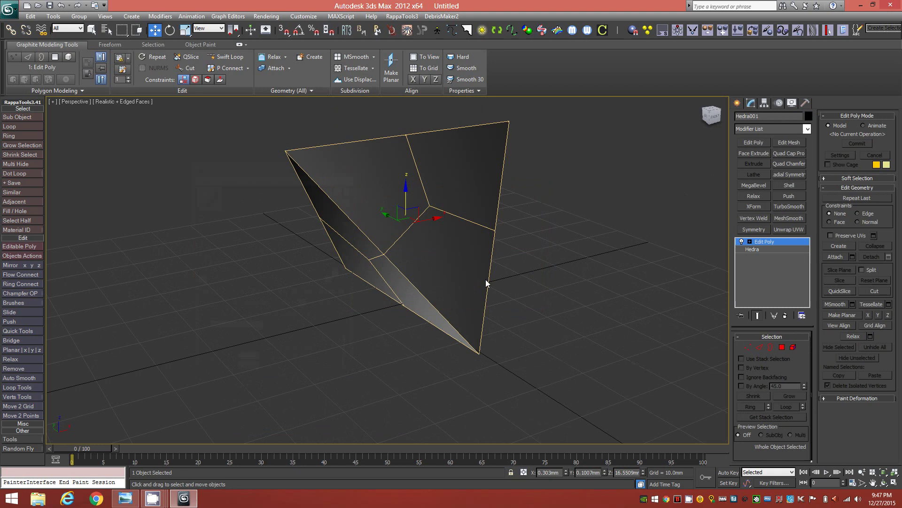
{"action": "key", "text": "m"}
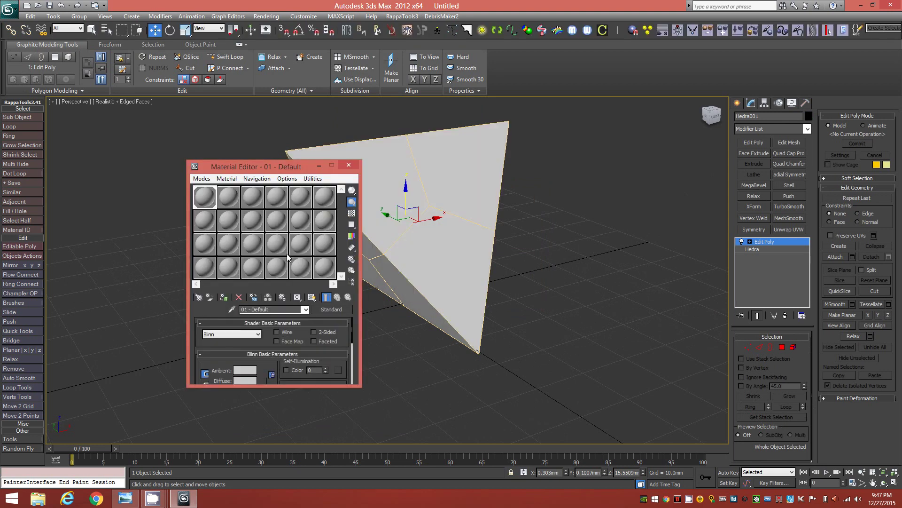
{"action": "left_click", "coordinate": [352, 164]}
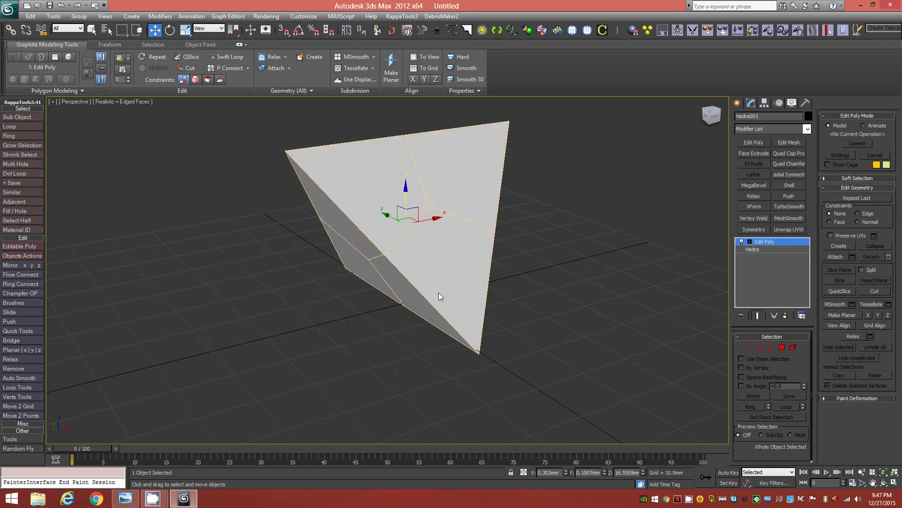
{"action": "middle_click_drag", "start_coordinate": [568, 255], "coordinate": [548, 258], "text": "alt"}
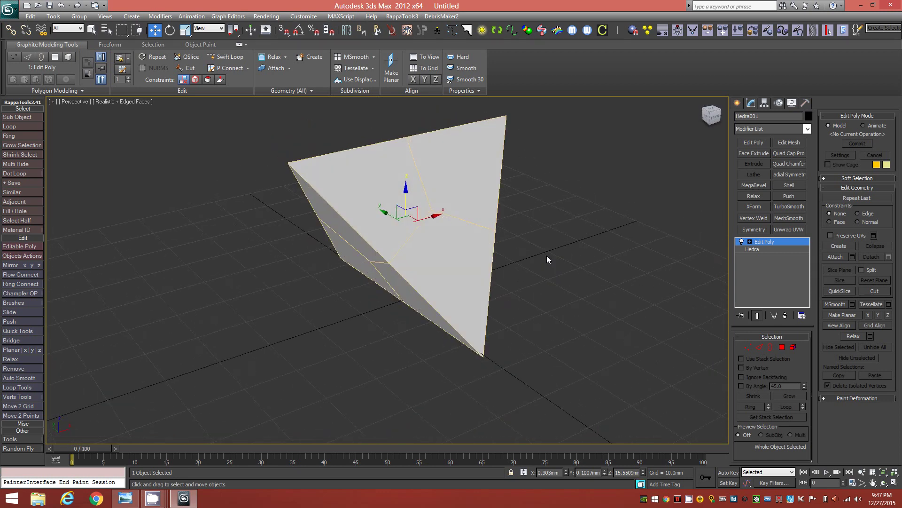
Step: Select the centre vertex of the front face and extend the selection to the similar vertices on the other faces
{"action": "left_click", "coordinate": [748, 347]}
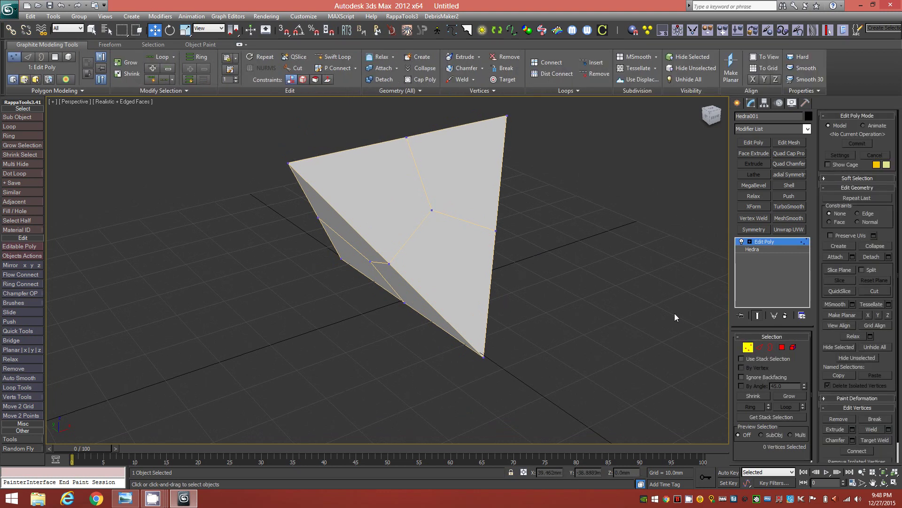
{"action": "left_click", "coordinate": [433, 210]}
{"action": "mouse_move", "coordinate": [438, 227]}
{"action": "middle_mouse_down", "text": "alt"}
{"action": "mouse_move", "coordinate": [413, 238]}
{"action": "mouse_move", "coordinate": [468, 216]}
{"action": "mouse_move", "coordinate": [432, 221]}
{"action": "mouse_move", "coordinate": [428, 254]}
{"action": "mouse_move", "coordinate": [452, 217]}
{"action": "mouse_move", "coordinate": [445, 215]}
{"action": "middle_mouse_up", "text": "alt"}
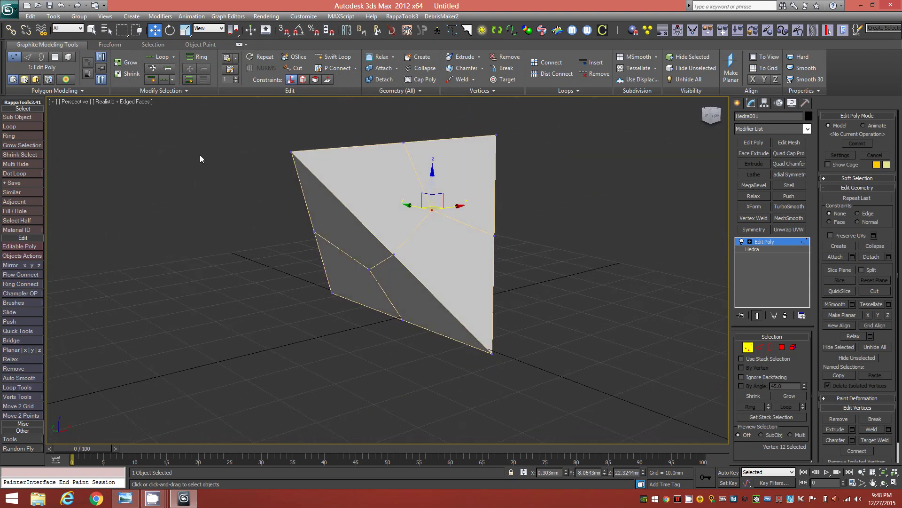
{"action": "left_click", "coordinate": [177, 93]}
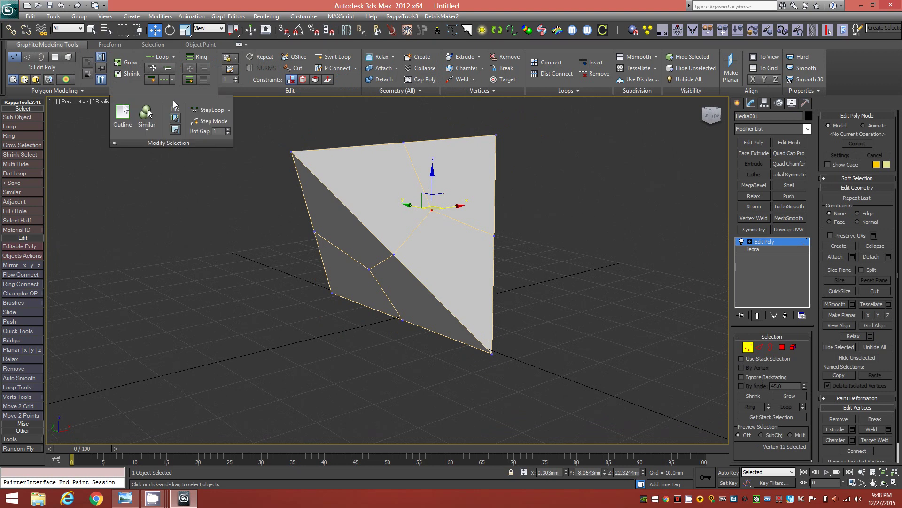
{"action": "left_click", "coordinate": [147, 113]}
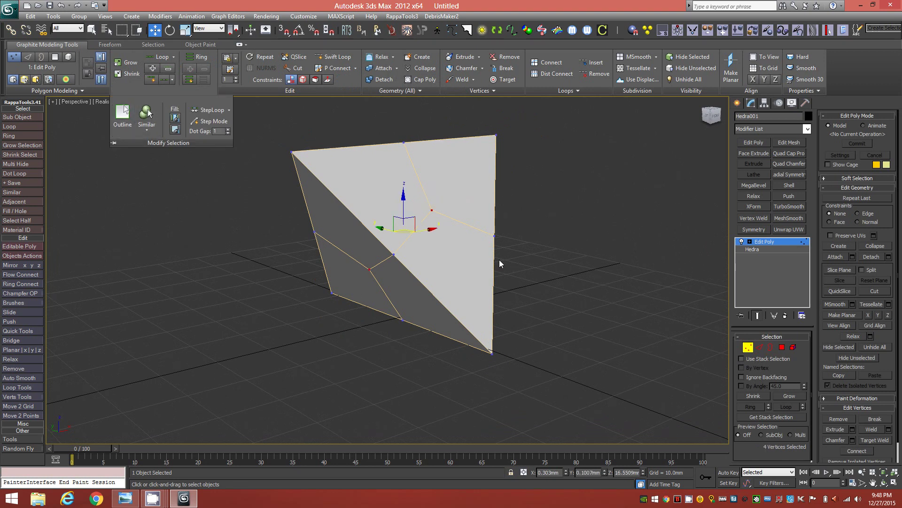
Step: Scale the selected face-centre vertices uniformly to 300 percent to form the star points
{"action": "mouse_move", "coordinate": [459, 241]}
{"action": "middle_mouse_down", "text": "alt"}
{"action": "mouse_move", "coordinate": [437, 261]}
{"action": "mouse_move", "coordinate": [479, 230]}
{"action": "mouse_move", "coordinate": [536, 236]}
{"action": "mouse_move", "coordinate": [447, 264]}
{"action": "mouse_move", "coordinate": [446, 251]}
{"action": "middle_mouse_up", "text": "alt"}
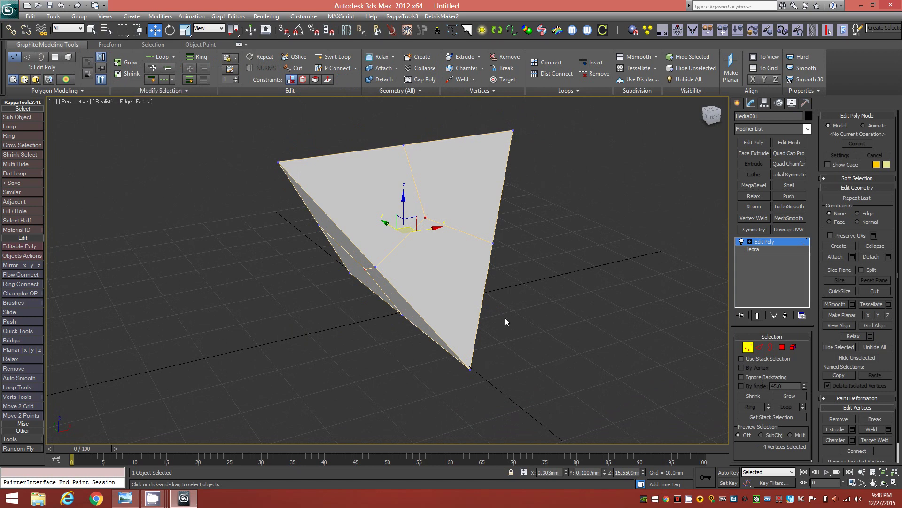
{"action": "key", "text": "r"}
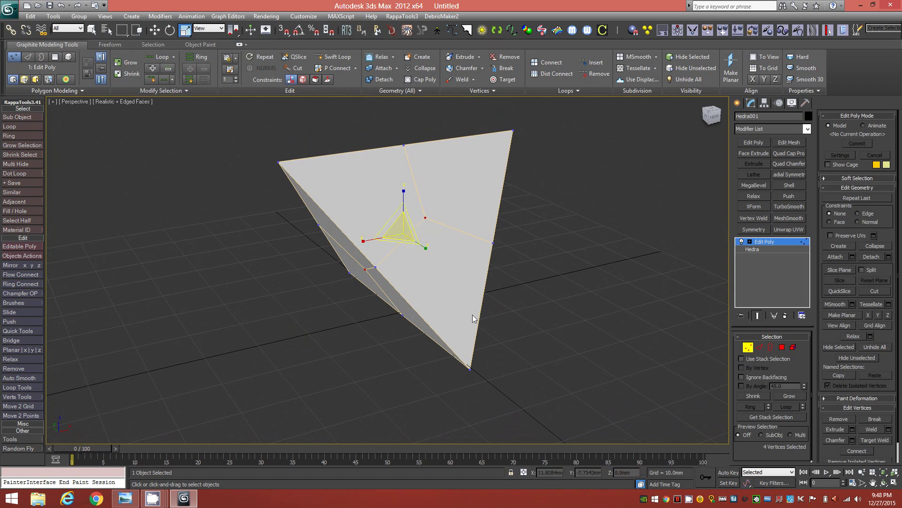
{"action": "left_click", "coordinate": [525, 472]}
{"action": "type", "text": "300"}
{"action": "key", "text": "Return"}
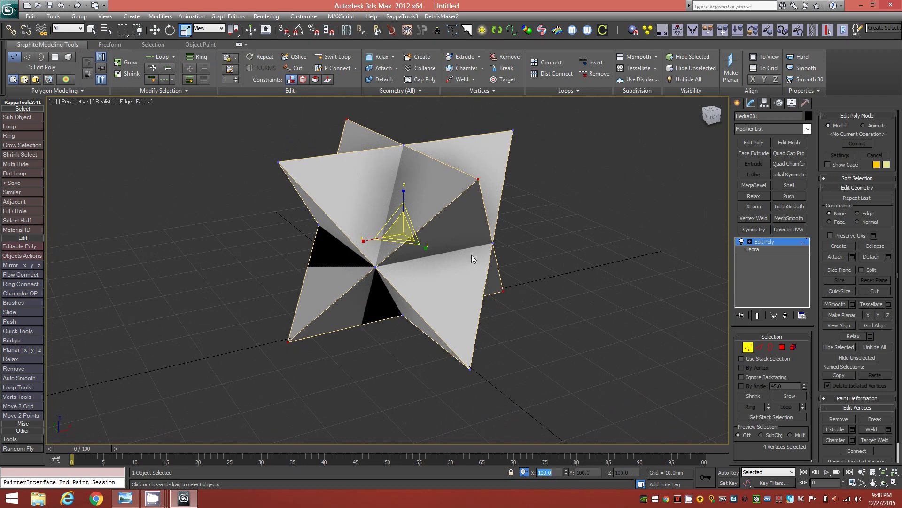
Step: Compare the star's shape with the merkabah.jpg reference photo and return to the model
{"action": "mouse_move", "coordinate": [467, 257]}
{"action": "middle_mouse_down", "text": "alt"}
{"action": "mouse_move", "coordinate": [498, 257]}
{"action": "mouse_move", "coordinate": [508, 248]}
{"action": "mouse_move", "coordinate": [477, 243]}
{"action": "mouse_move", "coordinate": [533, 247]}
{"action": "mouse_move", "coordinate": [526, 267]}
{"action": "mouse_move", "coordinate": [461, 262]}
{"action": "mouse_move", "coordinate": [469, 247]}
{"action": "mouse_move", "coordinate": [510, 248]}
{"action": "mouse_move", "coordinate": [453, 259]}
{"action": "mouse_move", "coordinate": [460, 249]}
{"action": "mouse_move", "coordinate": [472, 255]}
{"action": "middle_mouse_up", "text": "alt"}
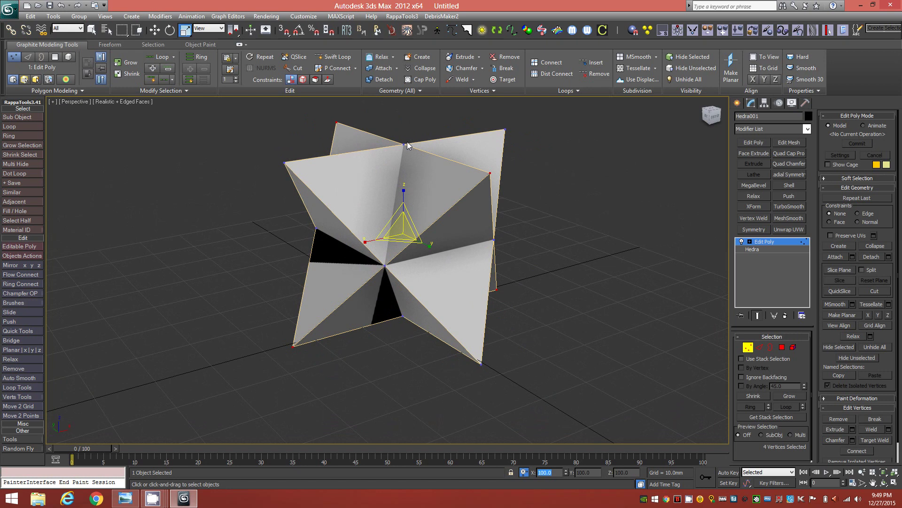
{"action": "left_click", "coordinate": [125, 498]}
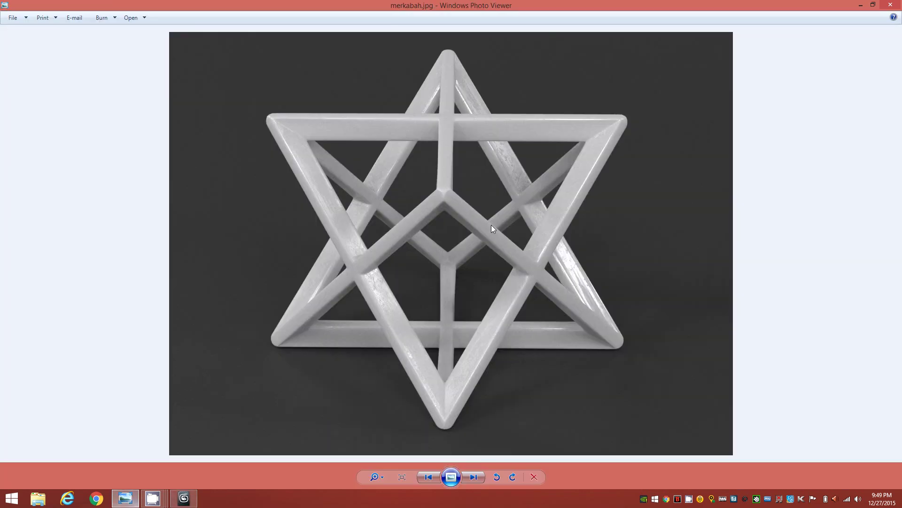
{"action": "left_click", "coordinate": [183, 499]}
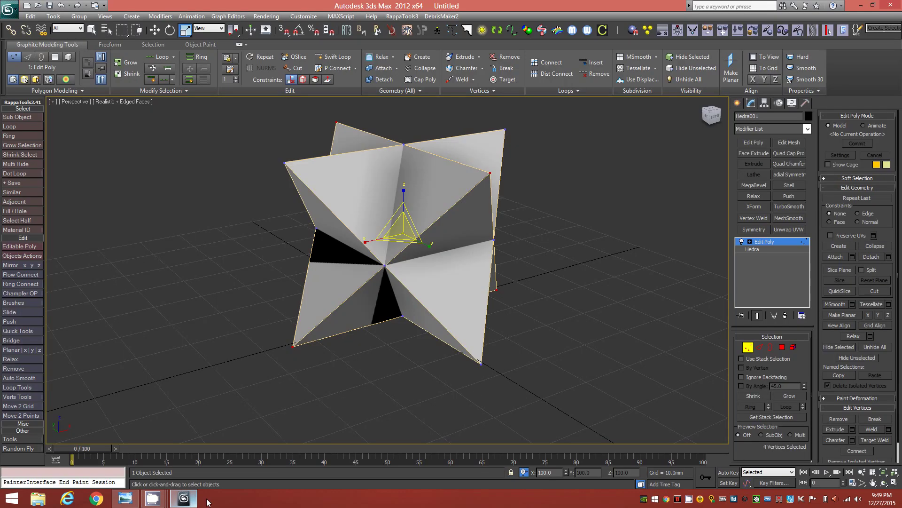
Step: Bevel all of the star's polygons by polygon with a height of 1.5 mm and an outline of -1.5 mm
{"action": "left_click", "coordinate": [782, 348]}
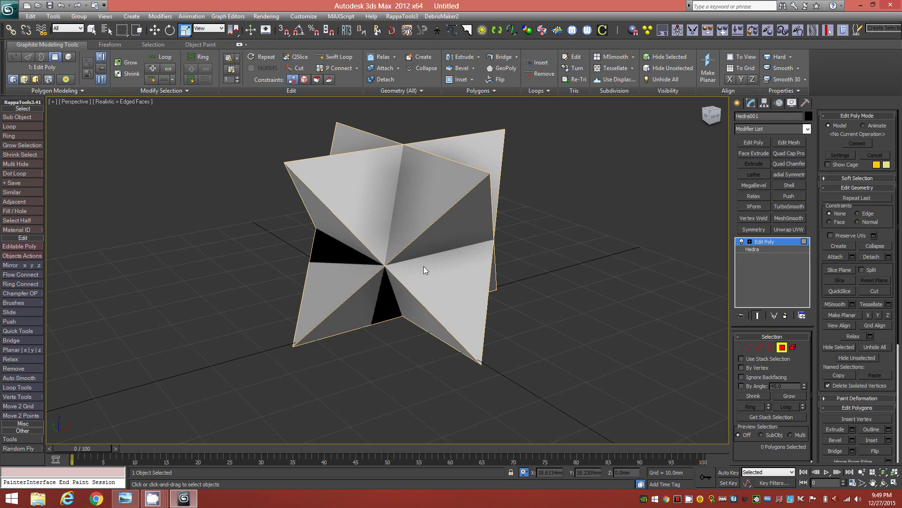
{"action": "key", "text": "ctrl+a"}
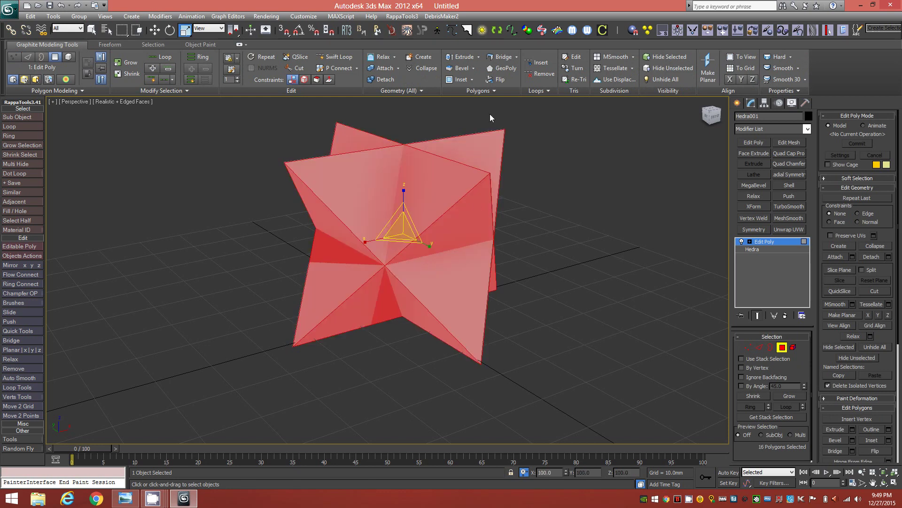
{"action": "left_click", "coordinate": [458, 67]}
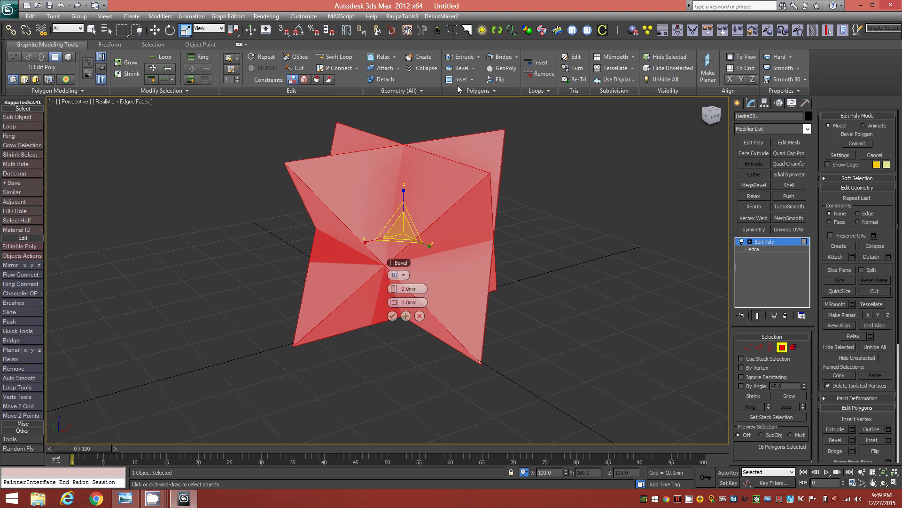
{"action": "left_click", "coordinate": [405, 276]}
{"action": "type", "text": ".5"}
{"action": "key", "text": "Return"}
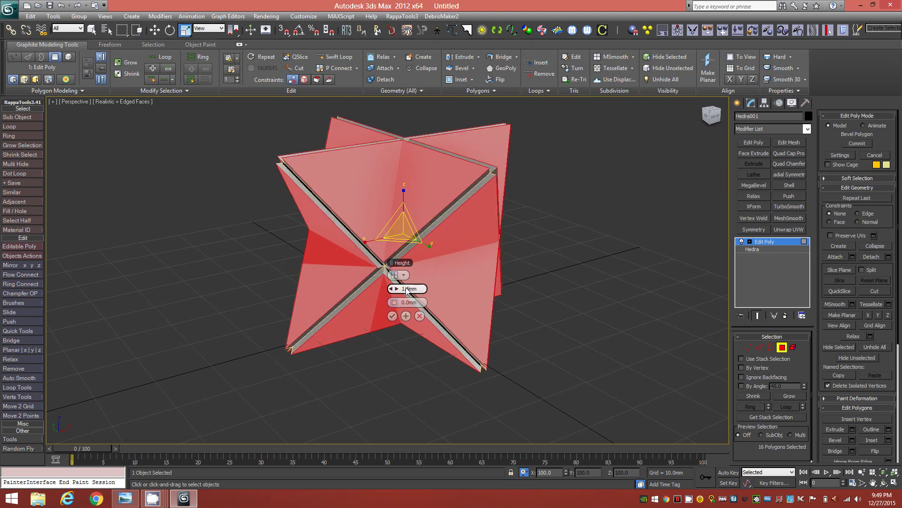
{"action": "left_click", "coordinate": [413, 302]}
{"action": "type", "text": "-1.5"}
{"action": "key", "text": "Return"}
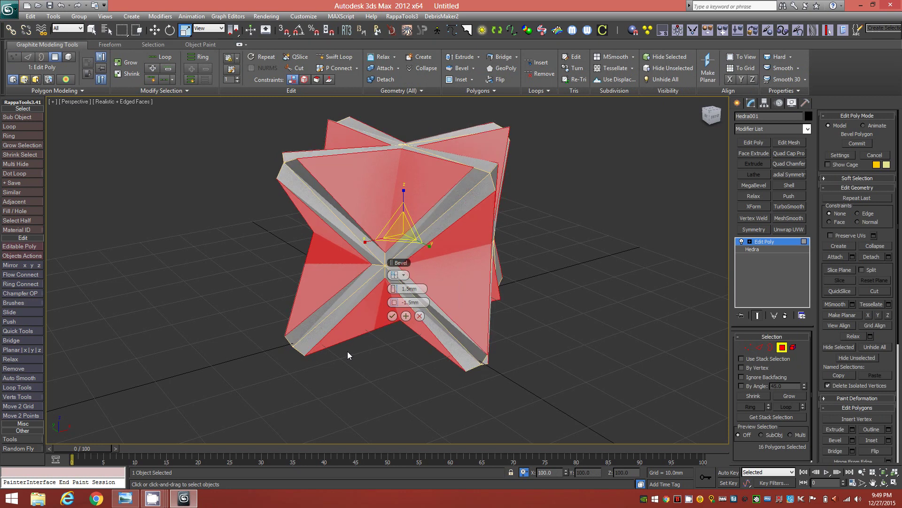
{"action": "left_click", "coordinate": [392, 316]}
Step: Delete the selected beveled polygons so that only the star's edge frame is left
{"action": "mouse_move", "coordinate": [464, 273]}
{"action": "middle_mouse_down", "text": "alt"}
{"action": "mouse_move", "coordinate": [444, 283]}
{"action": "mouse_move", "coordinate": [496, 258]}
{"action": "mouse_move", "coordinate": [473, 256]}
{"action": "mouse_move", "coordinate": [456, 272]}
{"action": "middle_mouse_up", "text": "alt"}
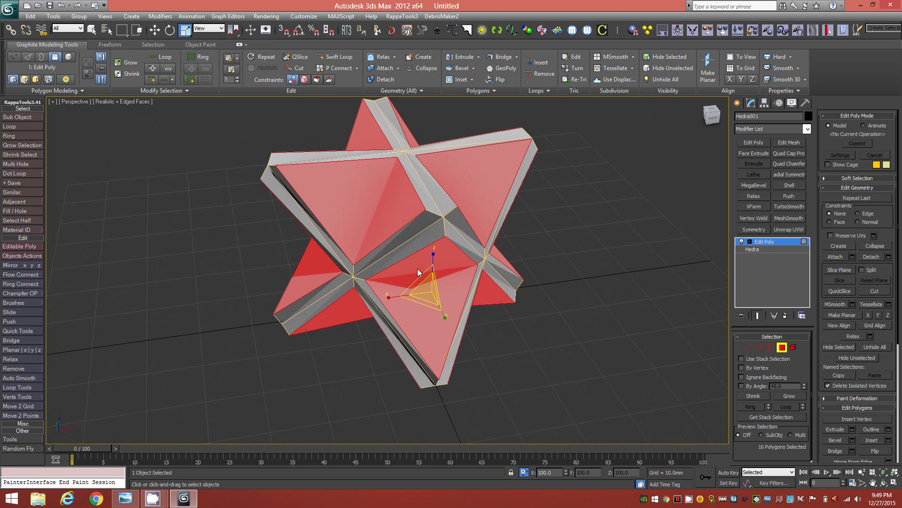
{"action": "key", "text": "Delete"}
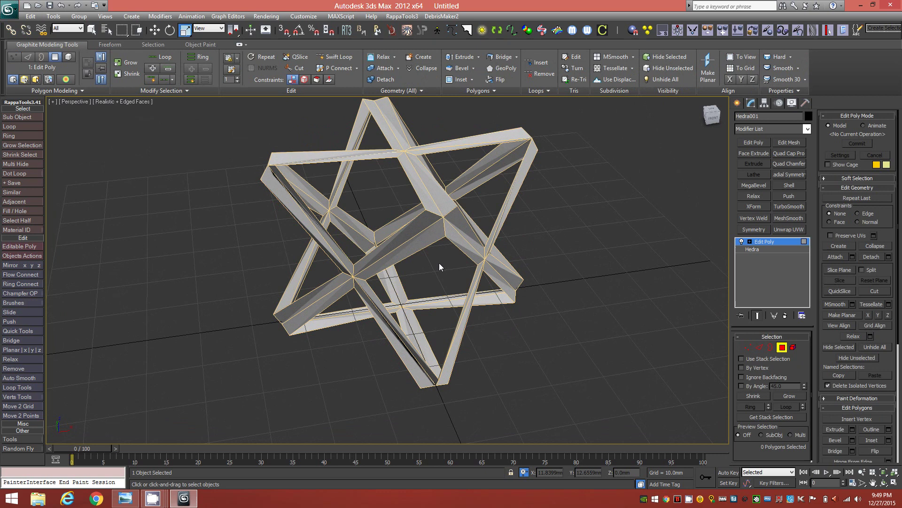
{"action": "middle_click_drag", "start_coordinate": [422, 250], "coordinate": [449, 235], "text": "alt"}
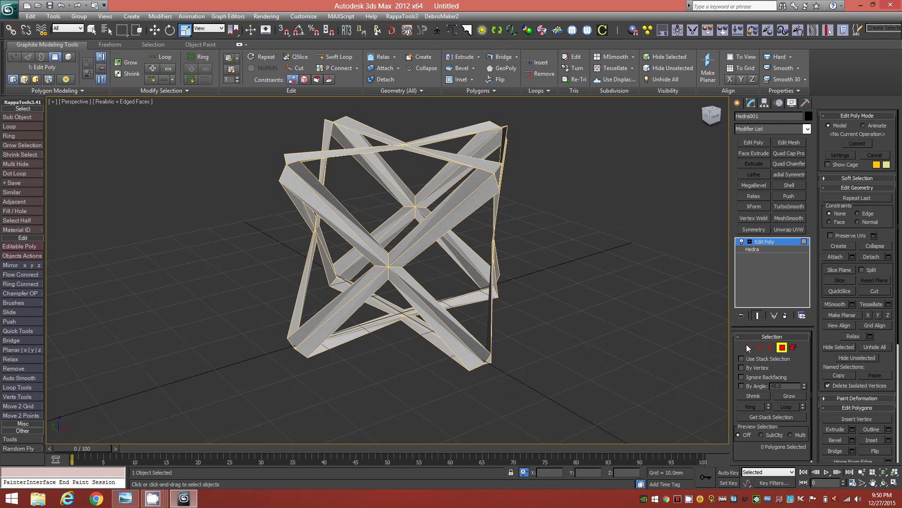
Step: Turn on By Vertex polygon selection, select the polygons around the front crossing and make them planar
{"action": "left_click", "coordinate": [751, 369]}
{"action": "left_click", "coordinate": [388, 267]}
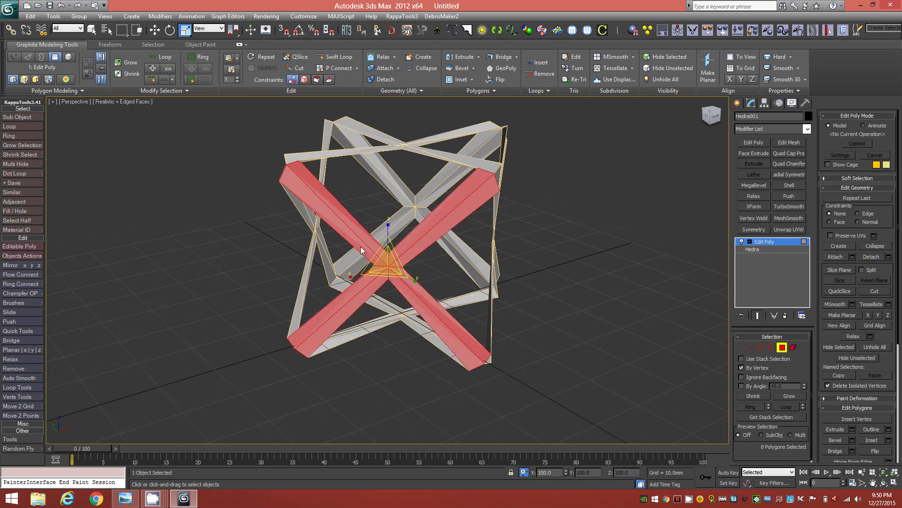
{"action": "middle_click_drag", "start_coordinate": [476, 250], "coordinate": [458, 254], "text": "alt"}
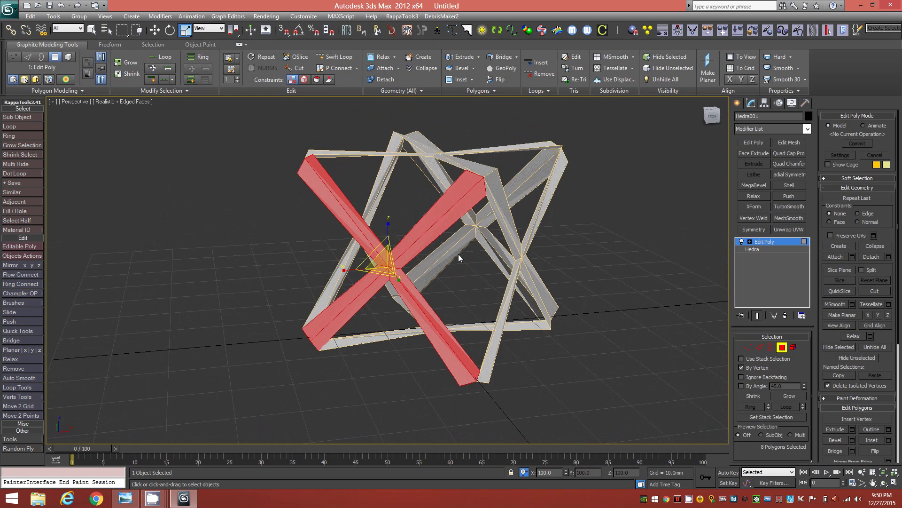
{"action": "left_click", "coordinate": [705, 81]}
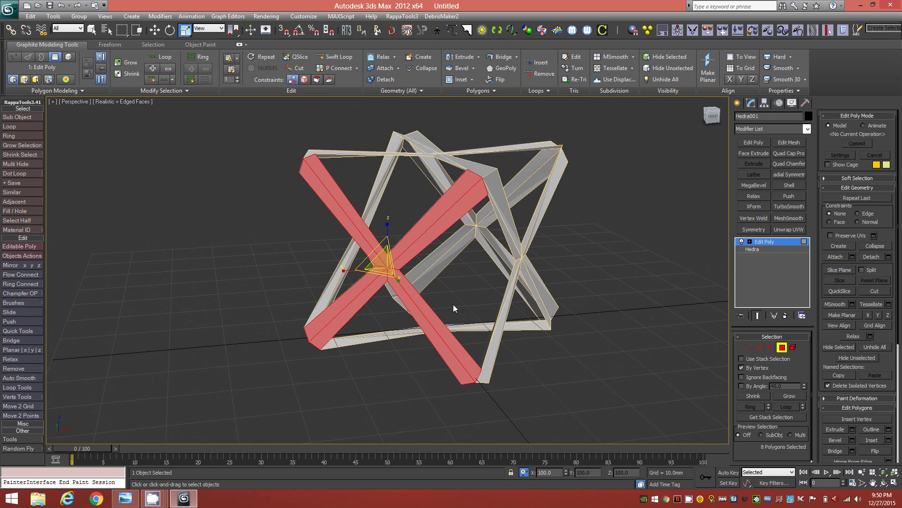
Step: Select the polygons around the adjacent side crossing and around the back crossing by vertex, making each set planar
{"action": "middle_click_drag", "start_coordinate": [525, 262], "coordinate": [479, 261]}
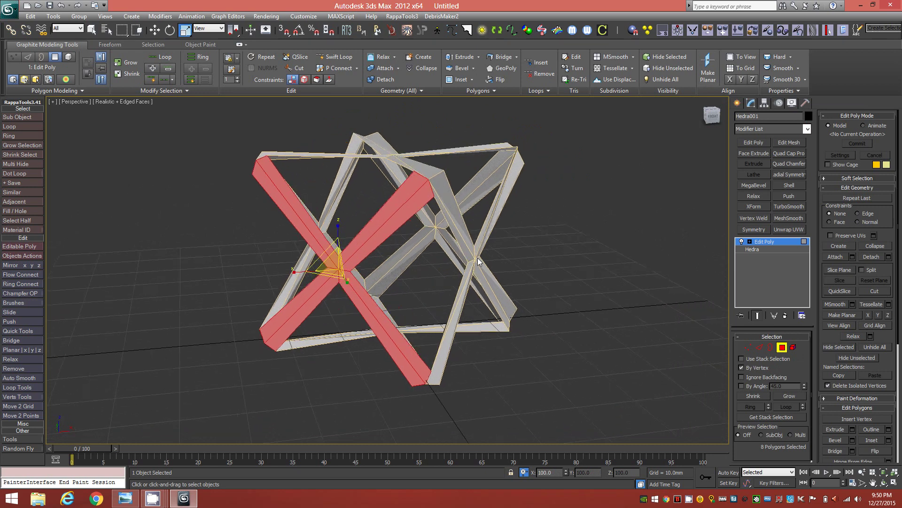
{"action": "left_click", "coordinate": [464, 275]}
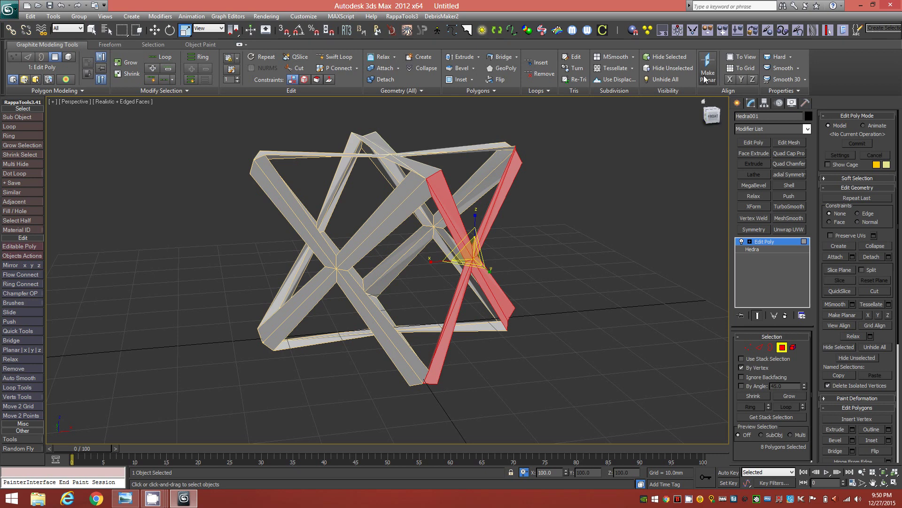
{"action": "key", "text": "ctrl+z"}
{"action": "middle_click_drag", "start_coordinate": [421, 264], "coordinate": [447, 258], "text": "alt"}
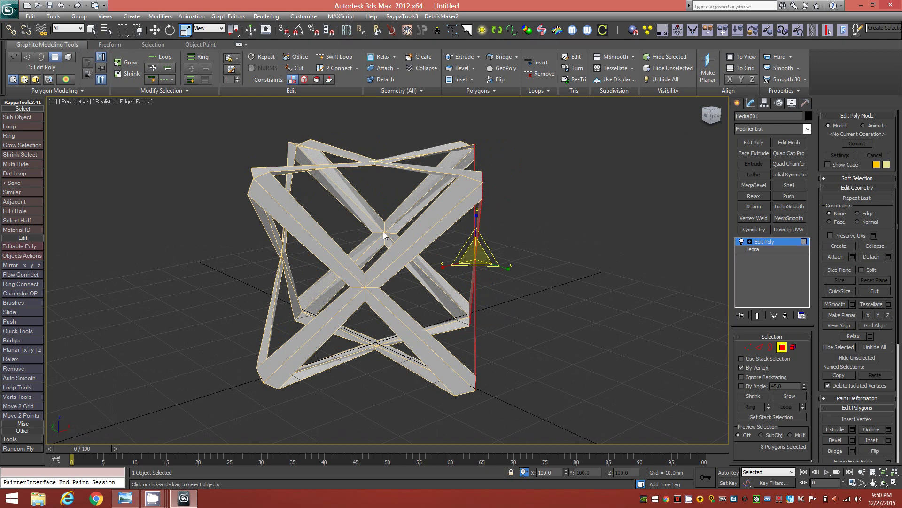
{"action": "key", "text": "ctrl+z"}
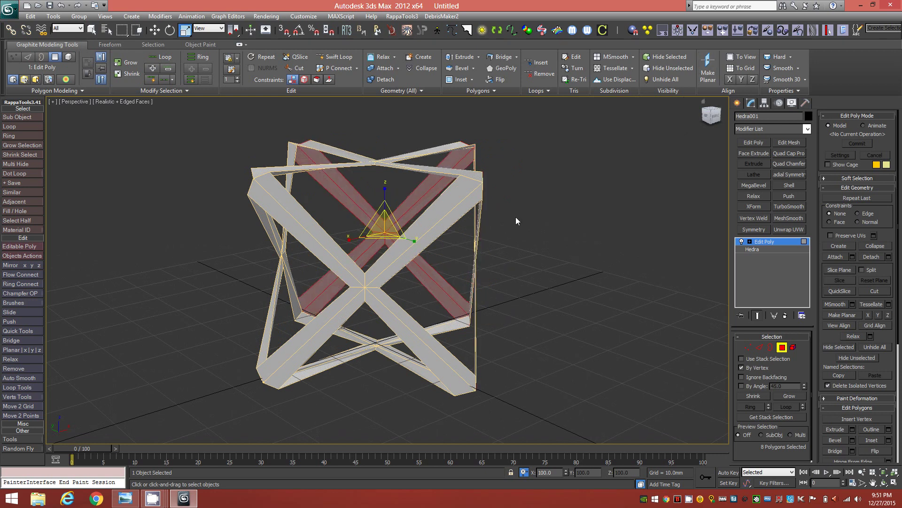
{"action": "middle_click_drag", "start_coordinate": [332, 272], "coordinate": [243, 247], "text": "alt"}
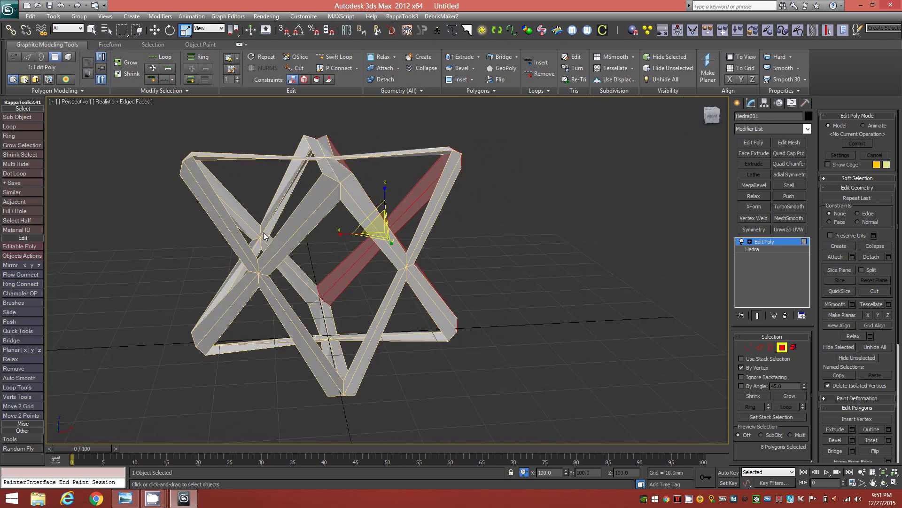
Step: Make the polygons around the remaining side, upper and lower crossings of the frame planar, one crossing at a time
{"action": "left_click", "coordinate": [262, 234]}
{"action": "left_click", "coordinate": [708, 78]}
{"action": "left_click", "coordinate": [325, 157]}
{"action": "left_click", "coordinate": [707, 74]}
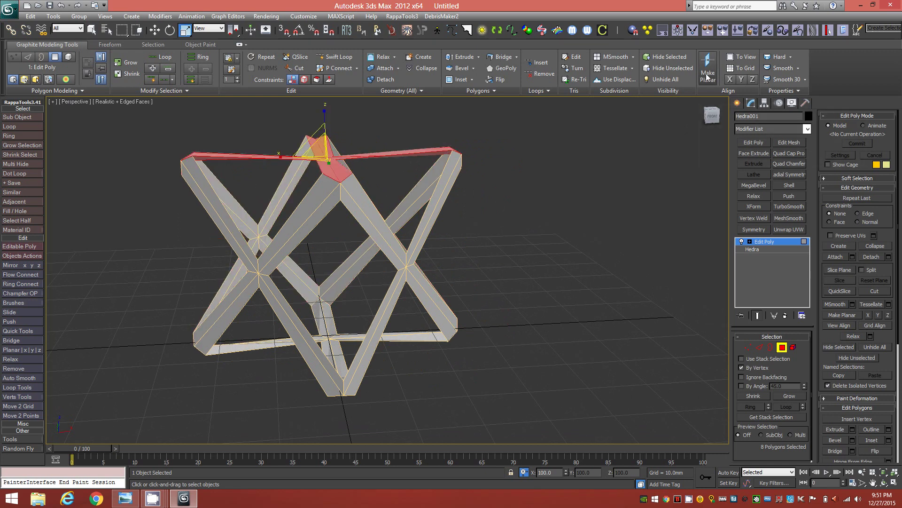
{"action": "left_click", "coordinate": [329, 338]}
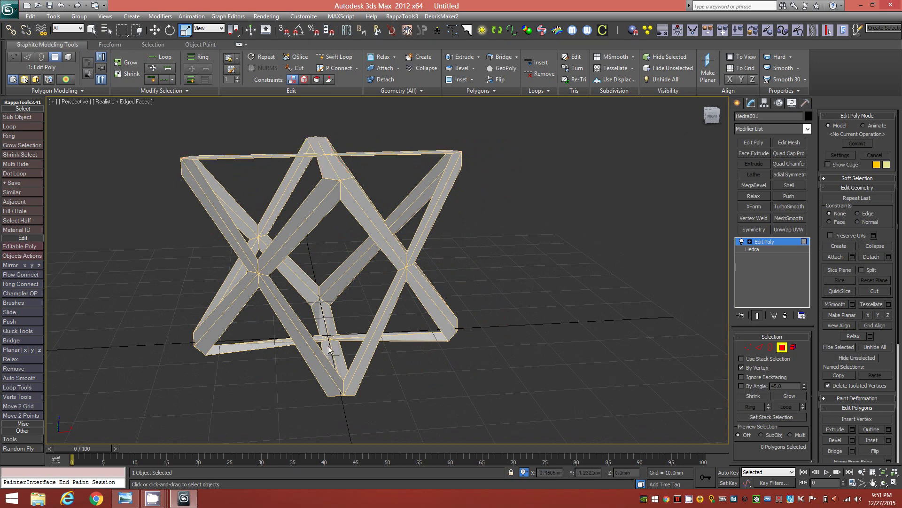
{"action": "left_click", "coordinate": [709, 78]}
{"action": "middle_click_drag", "start_coordinate": [501, 261], "coordinate": [472, 258], "text": "alt"}
{"action": "left_click", "coordinate": [478, 252]}
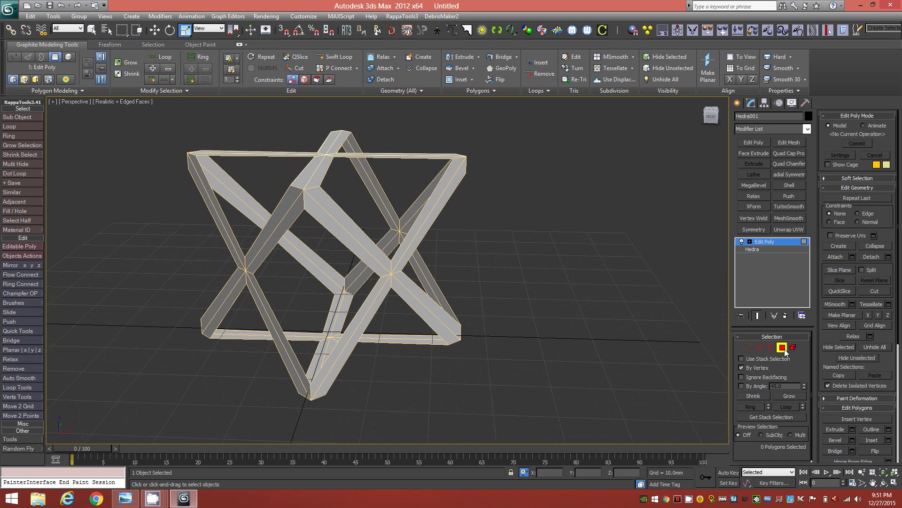
Step: Try thickening the frame with a Shell modifier, setting its inner amount to 2.99 mm
{"action": "mouse_move", "coordinate": [378, 253]}
{"action": "middle_mouse_down", "text": "alt"}
{"action": "mouse_move", "coordinate": [405, 260]}
{"action": "mouse_move", "coordinate": [388, 260]}
{"action": "mouse_move", "coordinate": [387, 277]}
{"action": "mouse_move", "coordinate": [376, 264]}
{"action": "mouse_move", "coordinate": [404, 257]}
{"action": "mouse_move", "coordinate": [350, 258]}
{"action": "mouse_move", "coordinate": [371, 254]}
{"action": "middle_mouse_up", "text": "alt"}
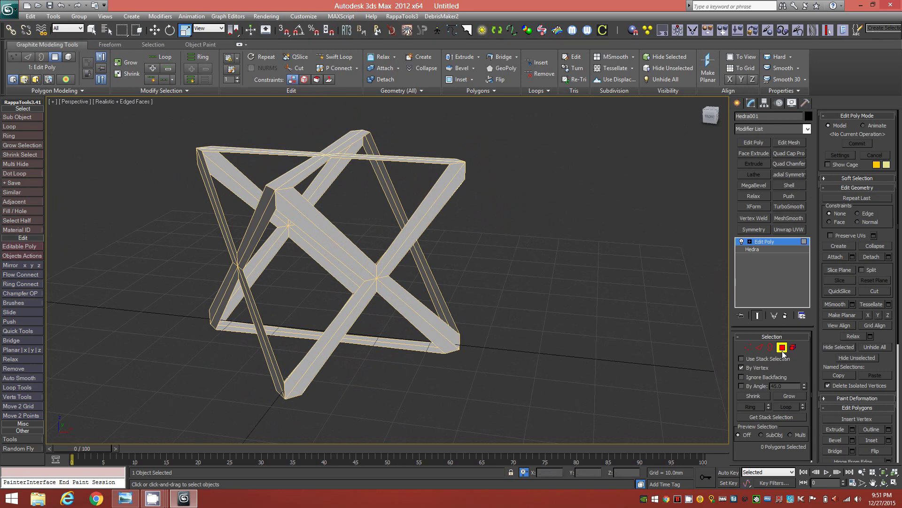
{"action": "left_click", "coordinate": [789, 185]}
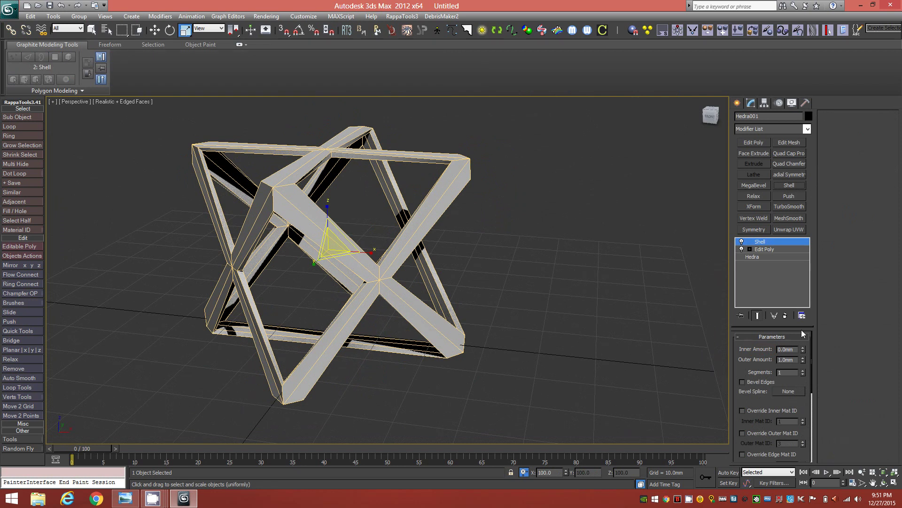
{"action": "left_click_drag", "start_coordinate": [803, 353], "coordinate": [782, 198]}
{"action": "middle_click_drag", "start_coordinate": [362, 230], "coordinate": [313, 186], "text": "alt"}
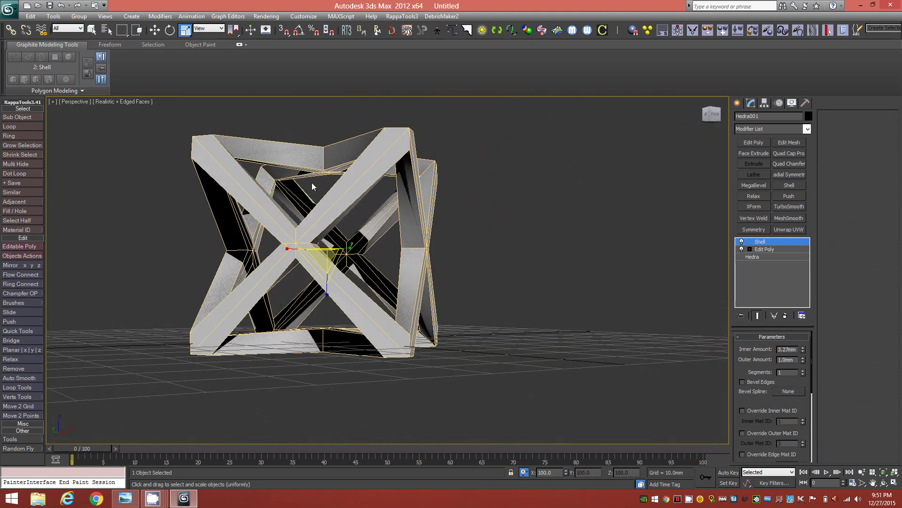
{"action": "scroll", "coordinate": [311, 183], "scroll_direction": "up", "scroll_amount": 10}
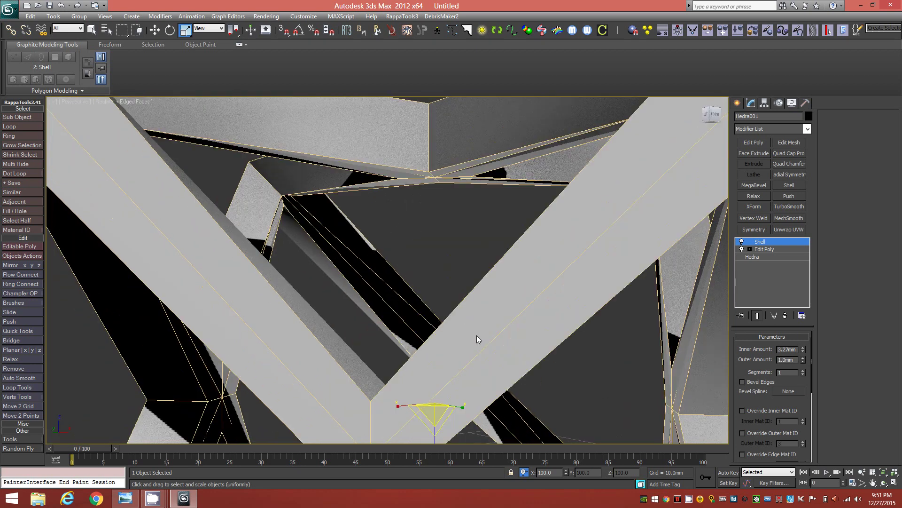
{"action": "mouse_move", "coordinate": [803, 351]}
{"action": "left_mouse_down"}
{"action": "mouse_move", "coordinate": [801, 335]}
{"action": "mouse_move", "coordinate": [797, 357]}
{"action": "left_mouse_up"}
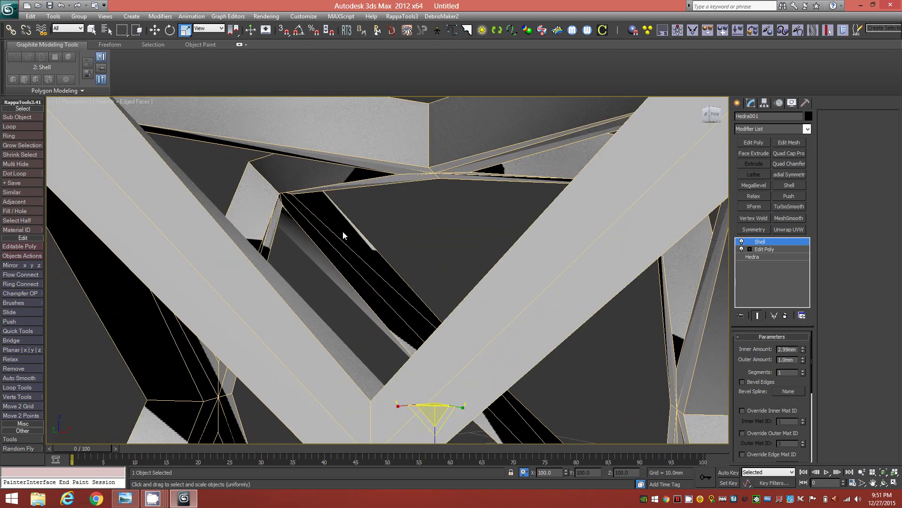
Step: Try Straighten Corners on the Shell, turn it off again and delete the Shell modifier from the stack
{"action": "left_click_drag", "start_coordinate": [805, 420], "coordinate": [797, 236]}
{"action": "left_click", "coordinate": [760, 449]}
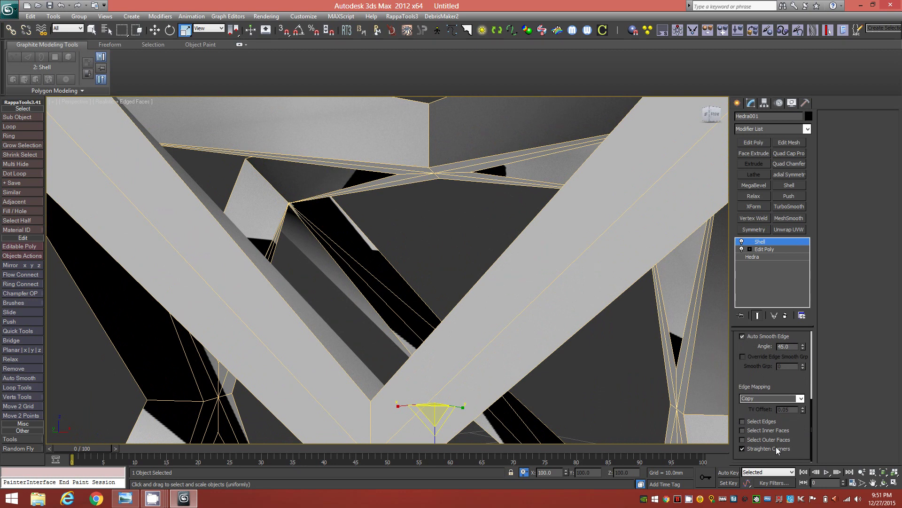
{"action": "left_click", "coordinate": [743, 449]}
{"action": "right_click", "coordinate": [769, 243]}
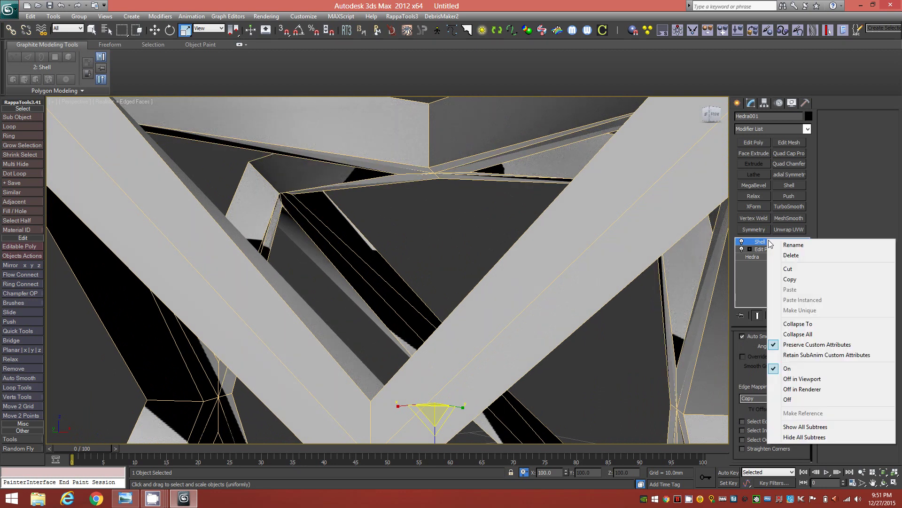
{"action": "left_click", "coordinate": [802, 256]}
Step: Switch to element selection with By Vertex turned off and select the whole frame
{"action": "scroll", "coordinate": [354, 280], "scroll_direction": "down", "scroll_amount": 5}
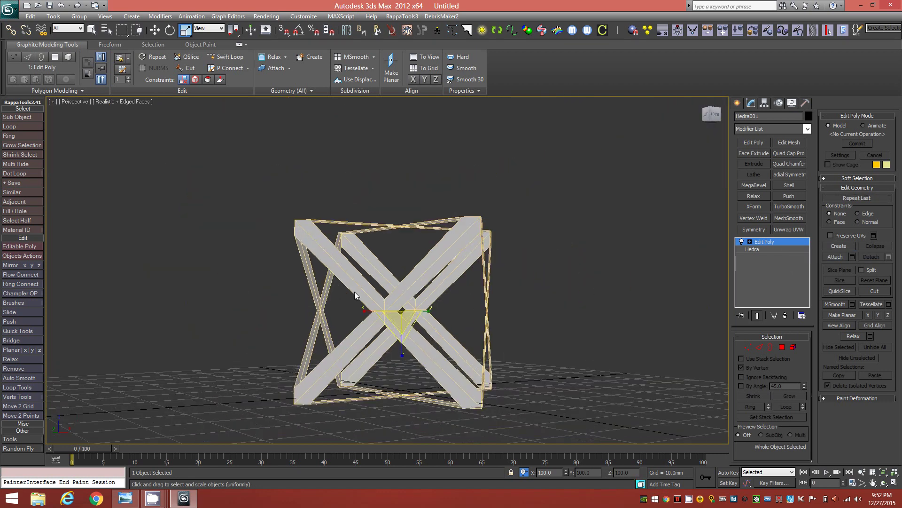
{"action": "middle_click_drag", "start_coordinate": [362, 286], "coordinate": [467, 294], "text": "alt"}
{"action": "scroll", "coordinate": [467, 294], "scroll_direction": "up", "scroll_amount": 2}
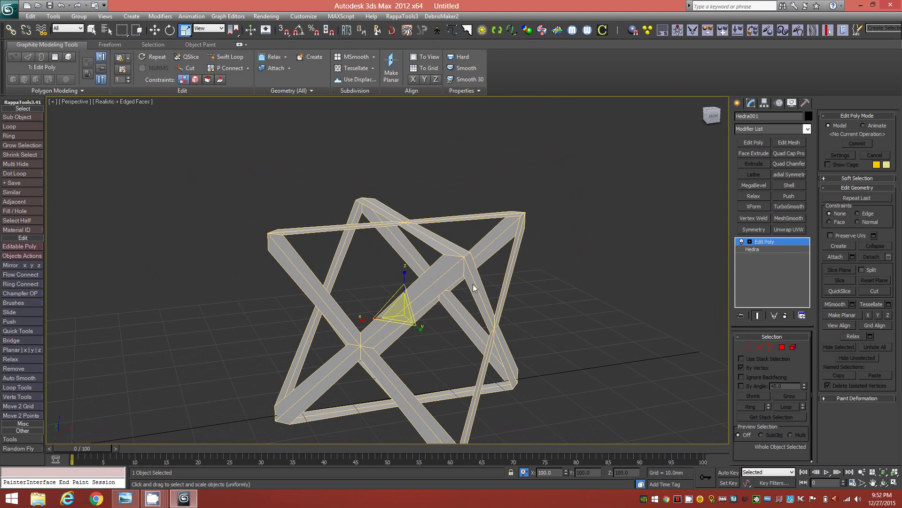
{"action": "left_click", "coordinate": [794, 348]}
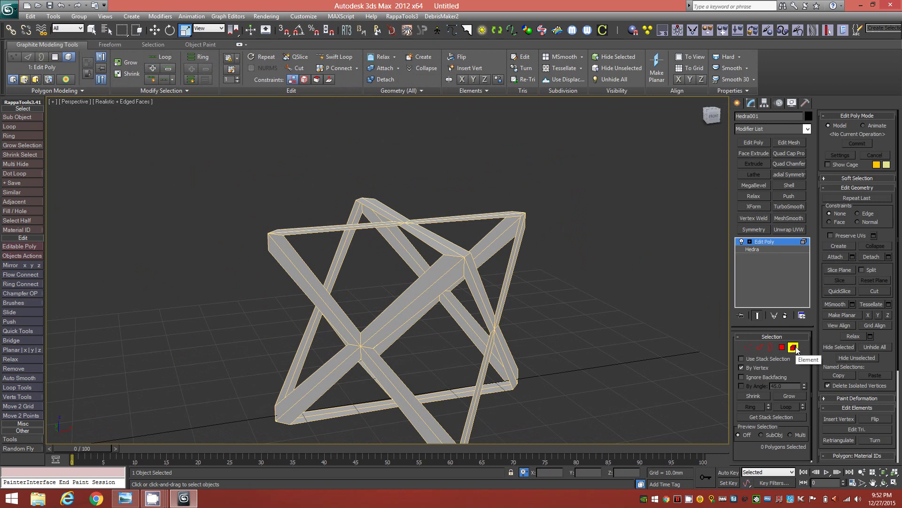
{"action": "left_click", "coordinate": [743, 369]}
{"action": "left_click", "coordinate": [370, 343]}
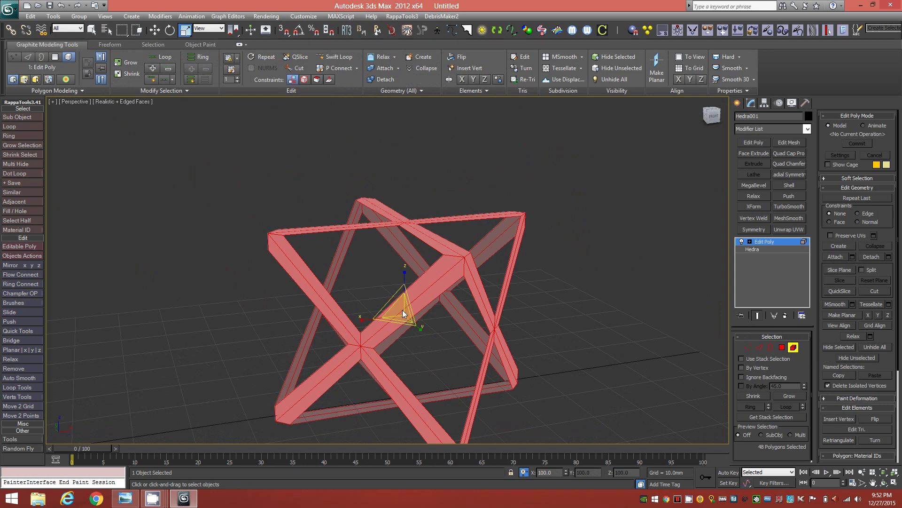
Step: Clone the frame as an element scaled uniformly to 80 percent and flip the inner copy's polygons
{"action": "left_click_drag", "start_coordinate": [402, 309], "coordinate": [407, 322], "text": "shift"}
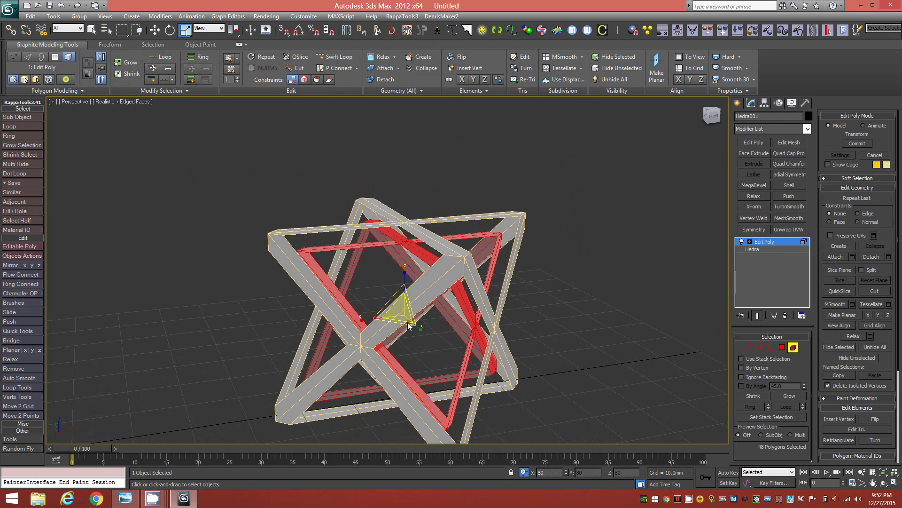
{"action": "left_click_drag", "start_coordinate": [407, 323], "coordinate": [408, 323], "text": "shift"}
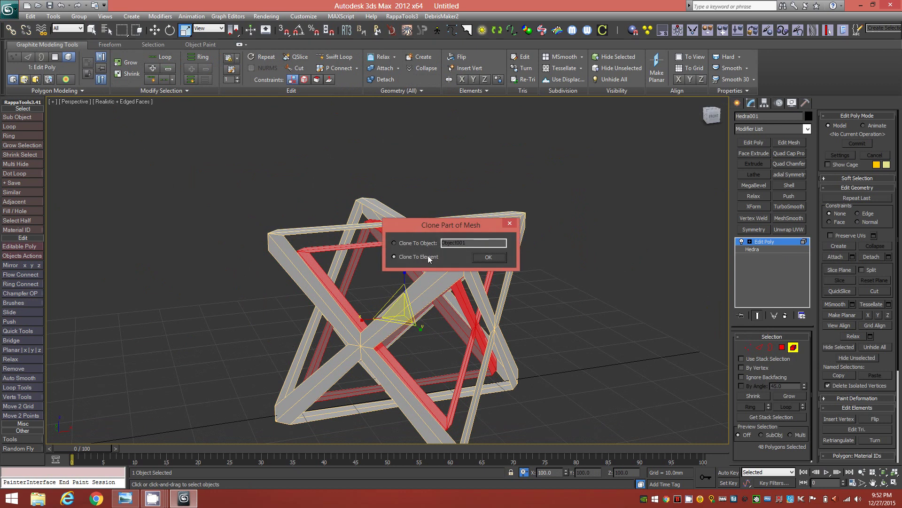
{"action": "left_click", "coordinate": [486, 258]}
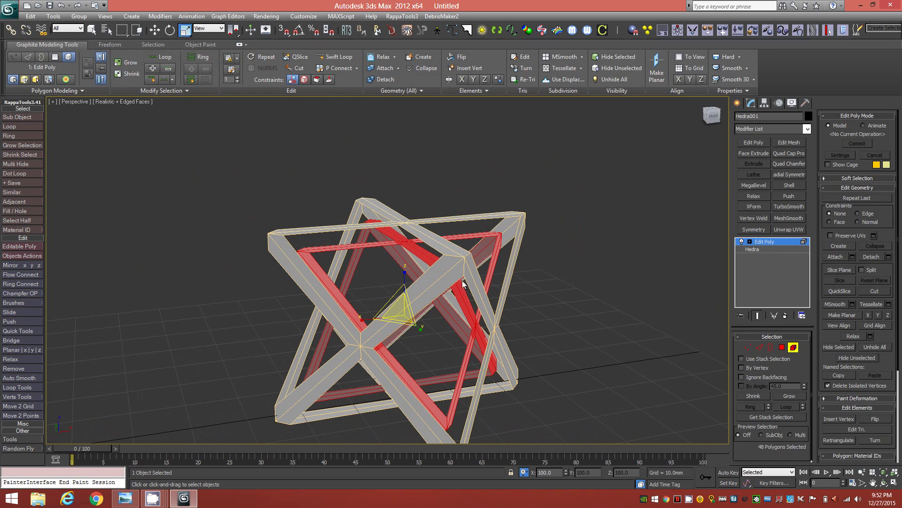
{"action": "mouse_move", "coordinate": [449, 277]}
{"action": "middle_mouse_down", "text": "alt"}
{"action": "mouse_move", "coordinate": [478, 266]}
{"action": "mouse_move", "coordinate": [444, 271]}
{"action": "mouse_move", "coordinate": [457, 284]}
{"action": "middle_mouse_up", "text": "alt"}
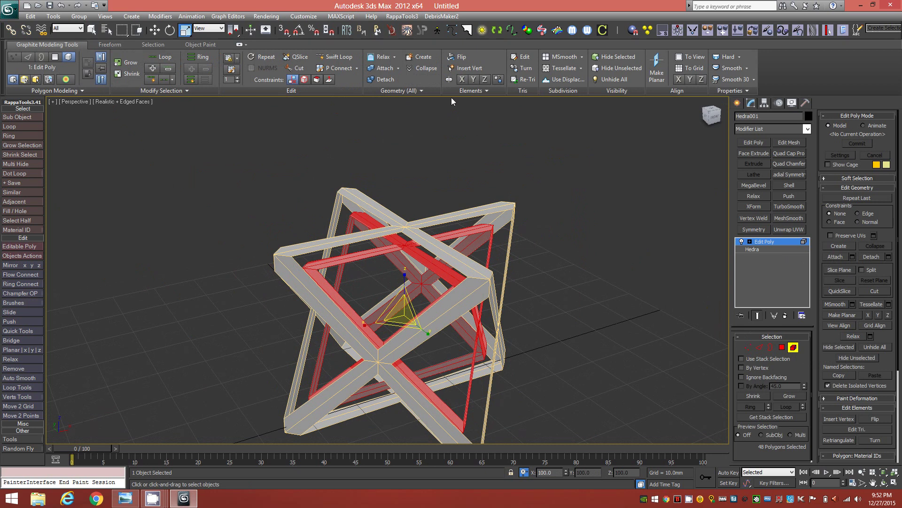
{"action": "left_click", "coordinate": [456, 57]}
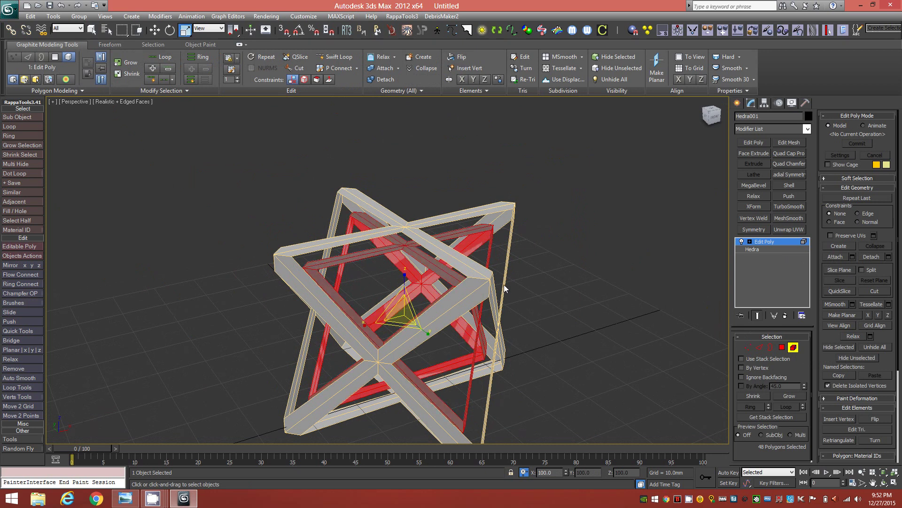
Step: Select all open borders of the outer and inner frames and bridge them together
{"action": "left_click", "coordinate": [772, 347]}
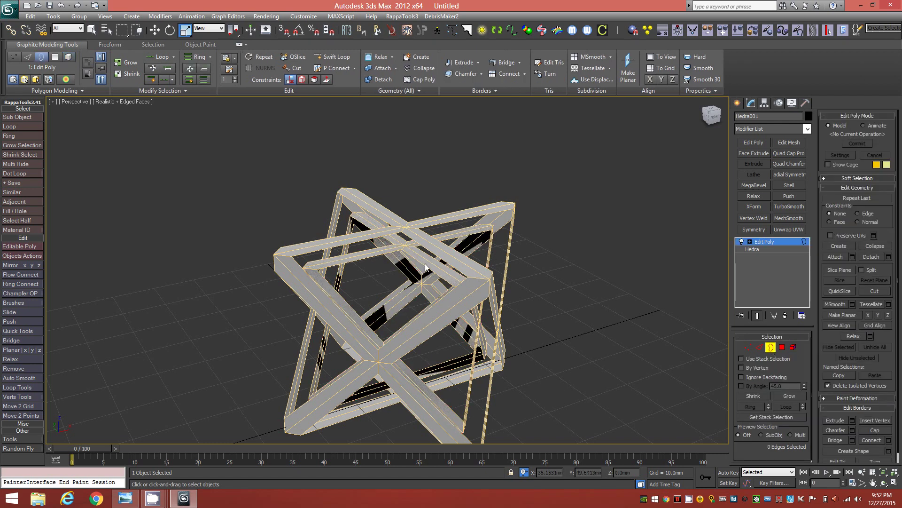
{"action": "middle_click_drag", "start_coordinate": [425, 263], "coordinate": [410, 278], "text": "alt"}
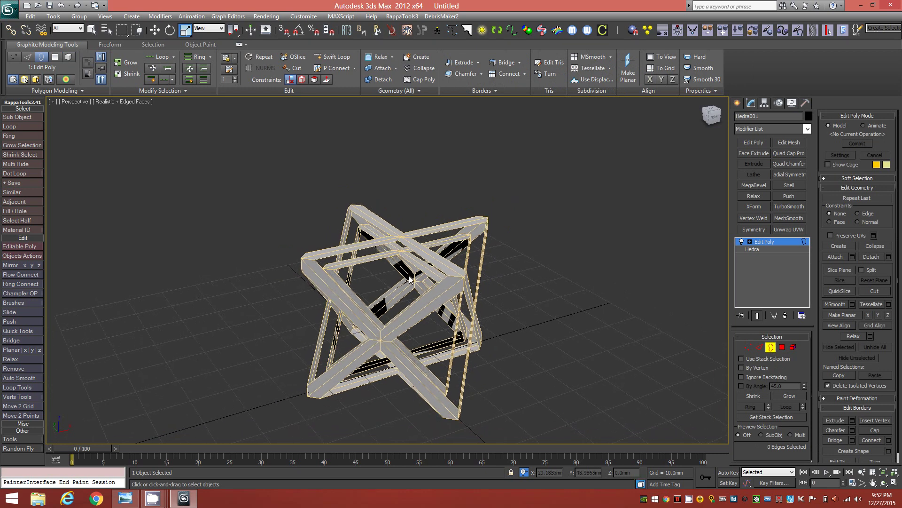
{"action": "left_click_drag", "start_coordinate": [238, 168], "coordinate": [556, 413]}
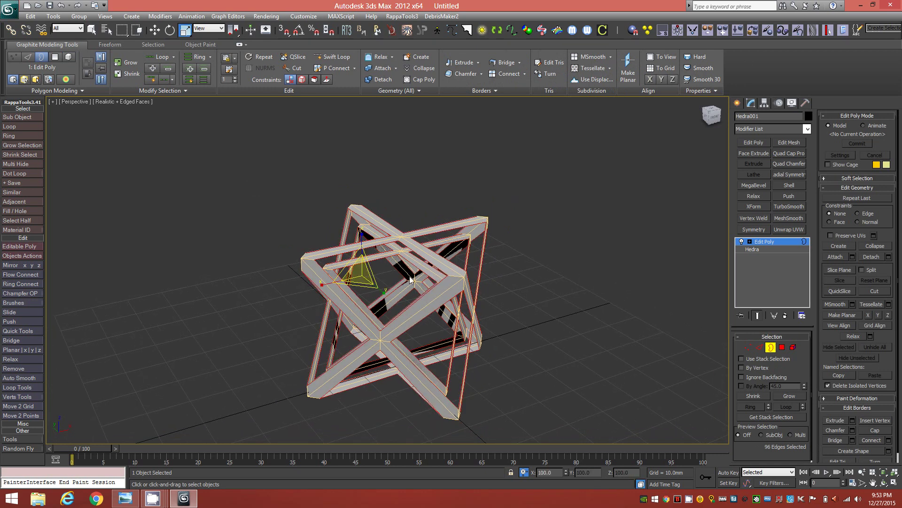
{"action": "left_click", "coordinate": [501, 64]}
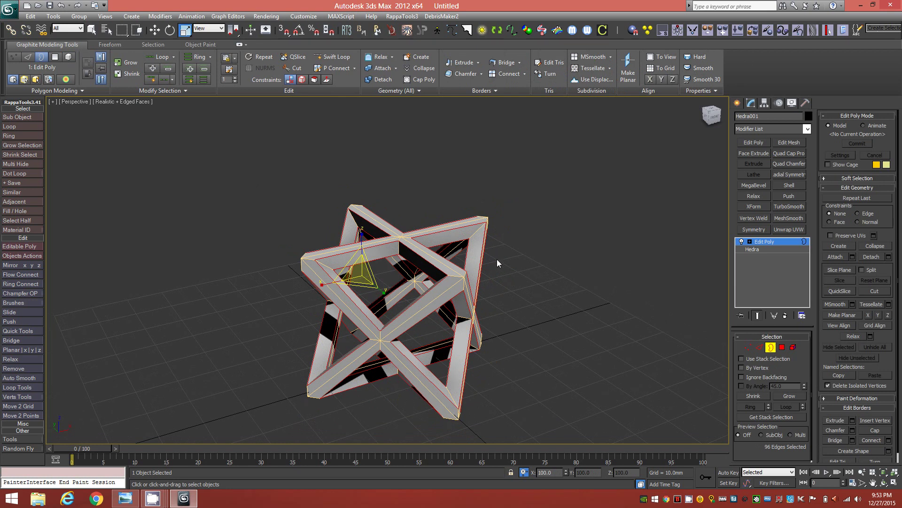
{"action": "mouse_move", "coordinate": [492, 286]}
{"action": "middle_mouse_down", "text": "alt"}
{"action": "mouse_move", "coordinate": [446, 261]}
{"action": "mouse_move", "coordinate": [509, 264]}
{"action": "mouse_move", "coordinate": [503, 297]}
{"action": "mouse_move", "coordinate": [461, 286]}
{"action": "mouse_move", "coordinate": [486, 276]}
{"action": "mouse_move", "coordinate": [469, 261]}
{"action": "mouse_move", "coordinate": [454, 271]}
{"action": "mouse_move", "coordinate": [508, 279]}
{"action": "middle_mouse_up", "text": "alt"}
{"action": "scroll", "coordinate": [474, 272], "scroll_direction": "up", "scroll_amount": 3}
Step: Ring-select the frame's edges from the border edges and connect them with 2 segments pinched to 90
{"action": "left_click", "coordinate": [760, 348]}
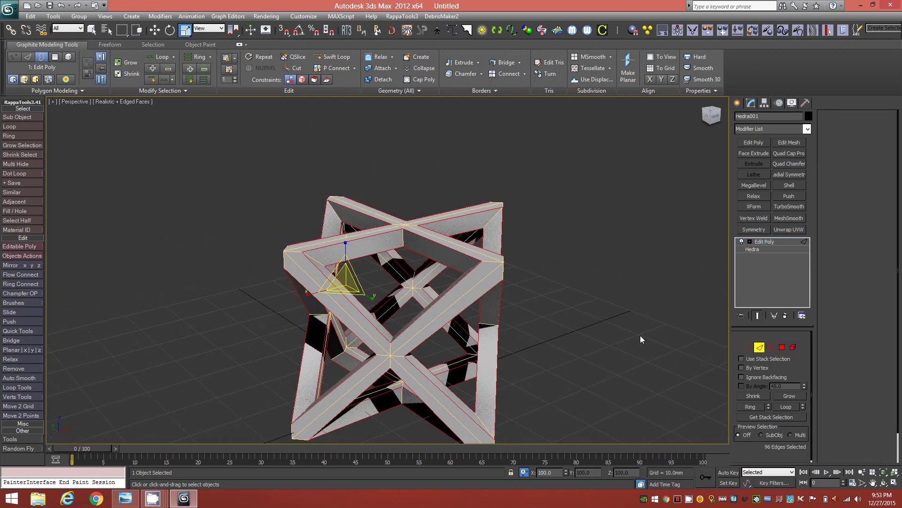
{"action": "middle_click_drag", "start_coordinate": [372, 262], "coordinate": [379, 307], "text": "alt"}
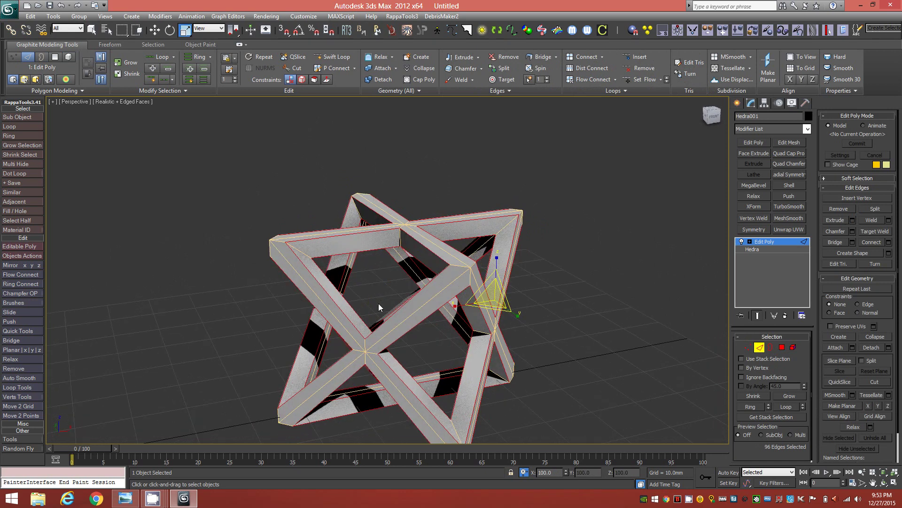
{"action": "key", "text": "alt+r"}
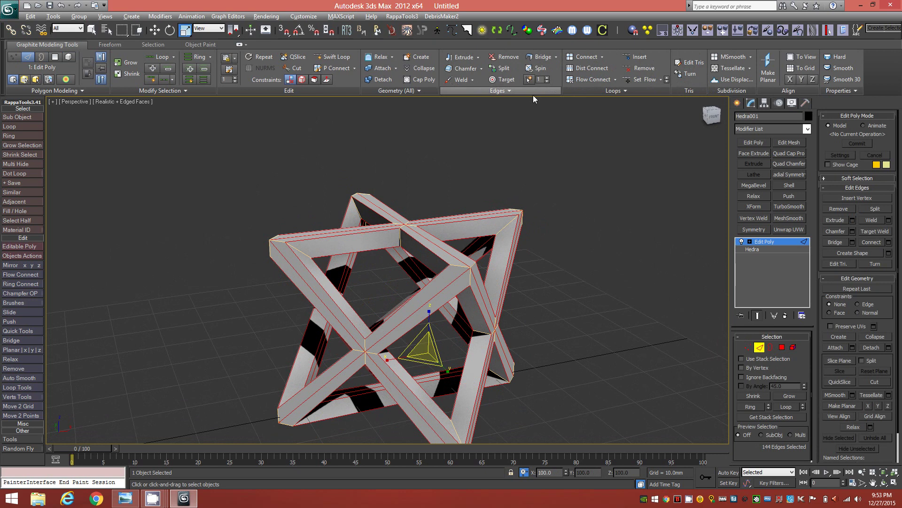
{"action": "middle_click_drag", "start_coordinate": [456, 250], "coordinate": [423, 264], "text": "alt"}
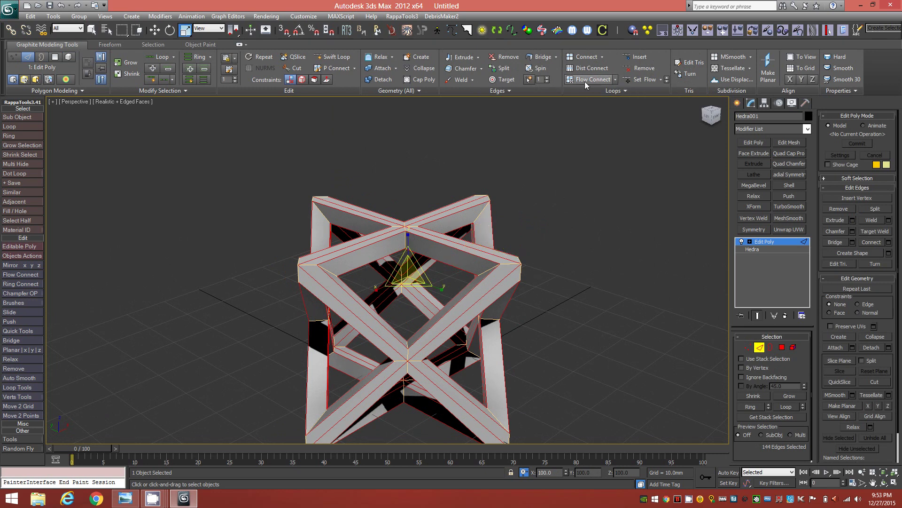
{"action": "left_click", "coordinate": [586, 57], "text": "shift"}
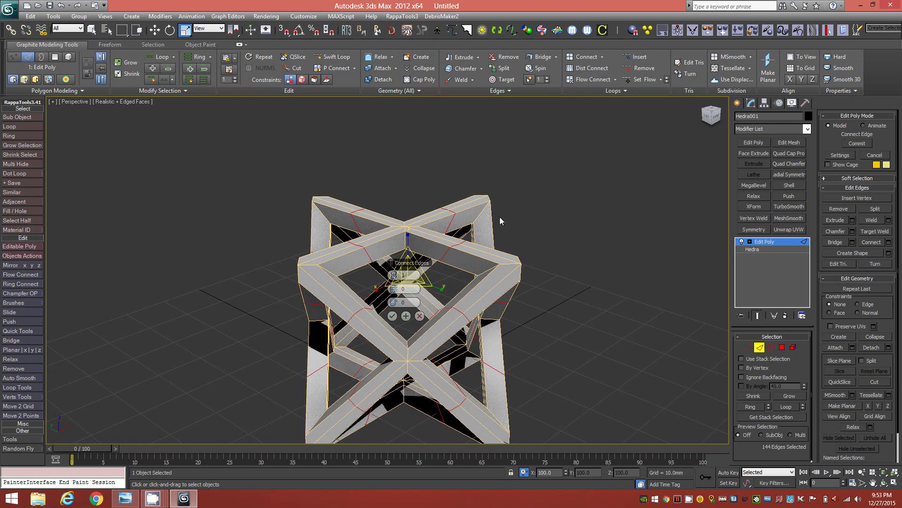
{"action": "left_click", "coordinate": [396, 275]}
{"action": "left_click_drag", "start_coordinate": [398, 290], "coordinate": [569, 284]}
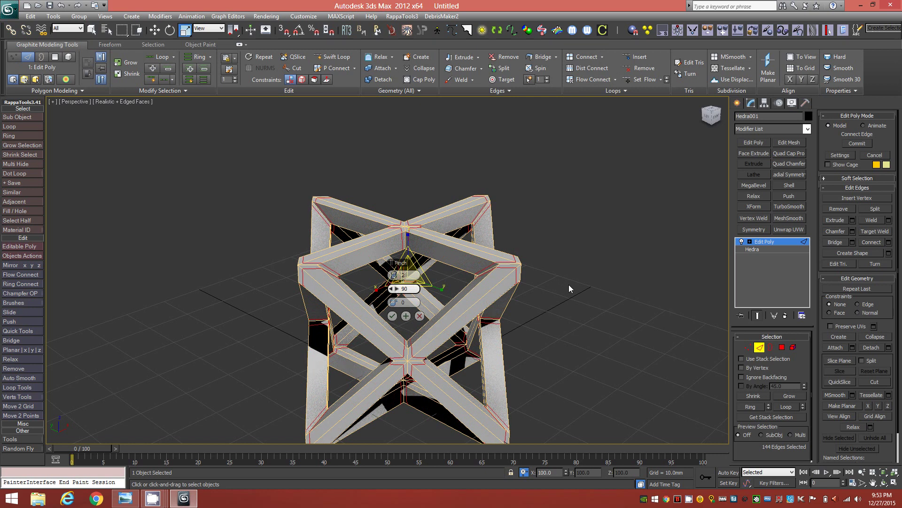
{"action": "left_click", "coordinate": [392, 317]}
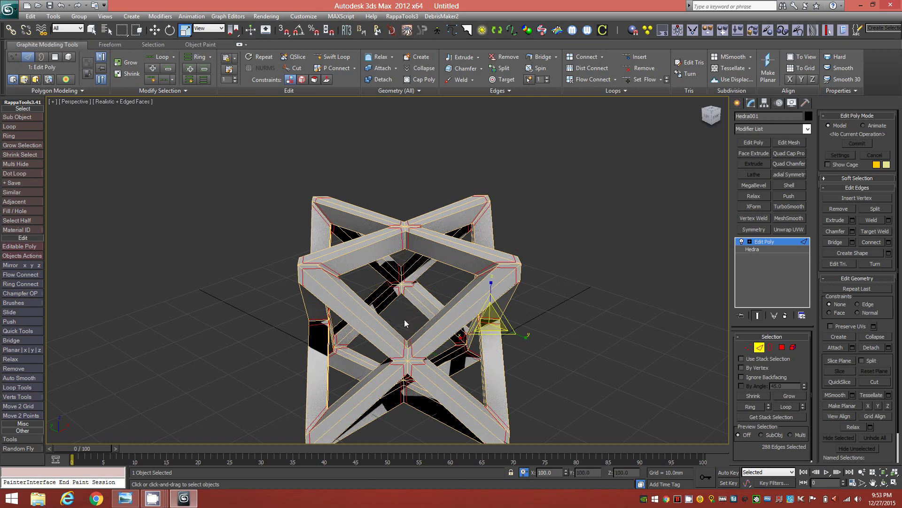
{"action": "middle_click_drag", "start_coordinate": [432, 293], "coordinate": [413, 319], "text": "alt"}
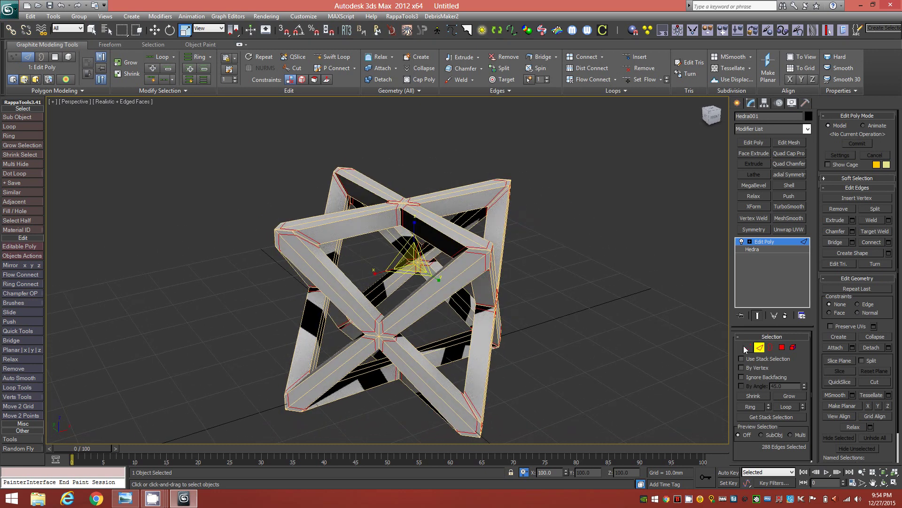
Step: Inset the selected side polygons around the star frame's openings by about 0.35 mm
{"action": "left_click", "coordinate": [782, 348]}
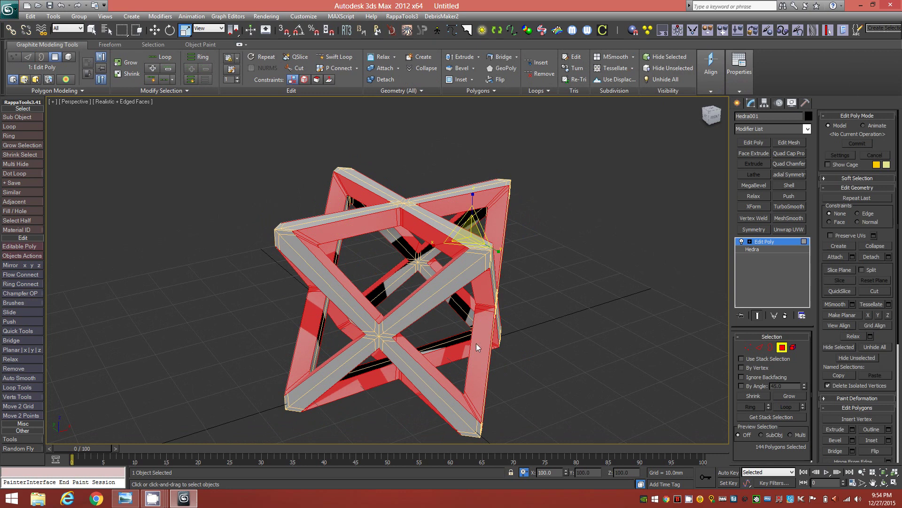
{"action": "middle_click_drag", "start_coordinate": [468, 285], "coordinate": [426, 229], "text": "alt"}
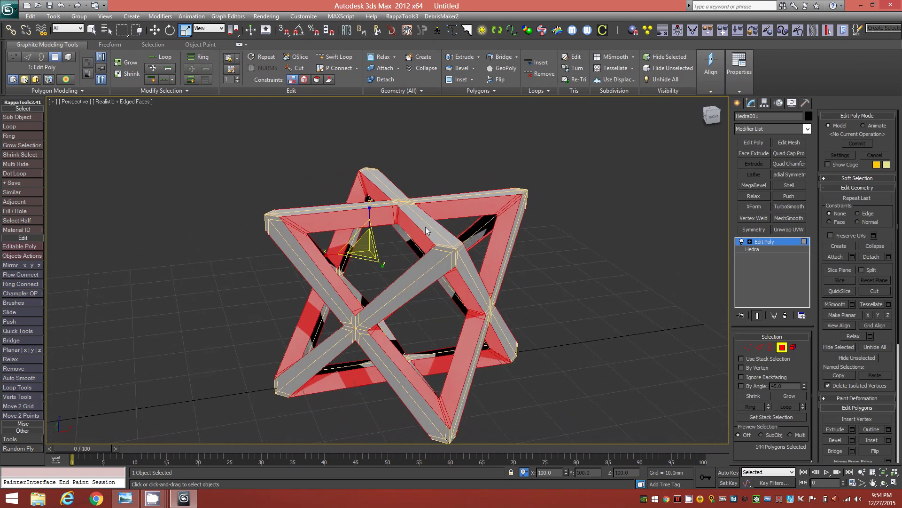
{"action": "middle_click_drag", "start_coordinate": [371, 280], "coordinate": [498, 128], "text": "alt"}
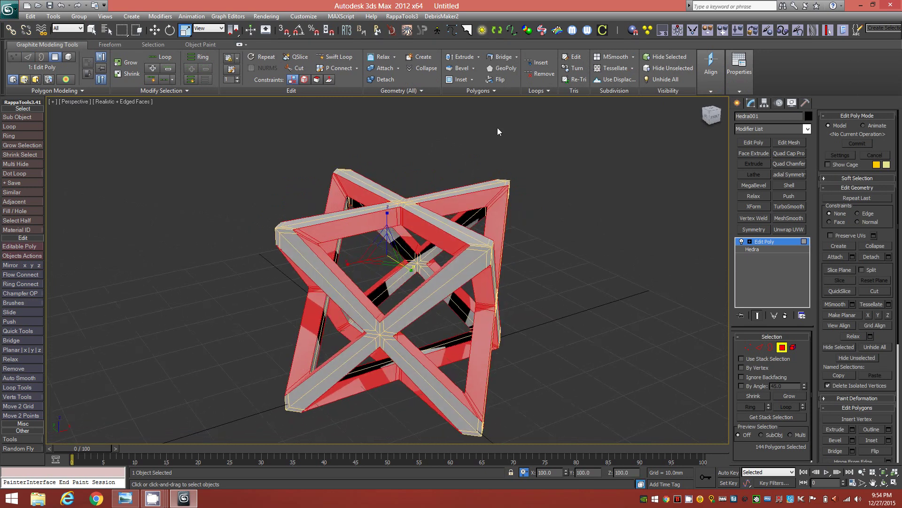
{"action": "left_click", "coordinate": [458, 80]}
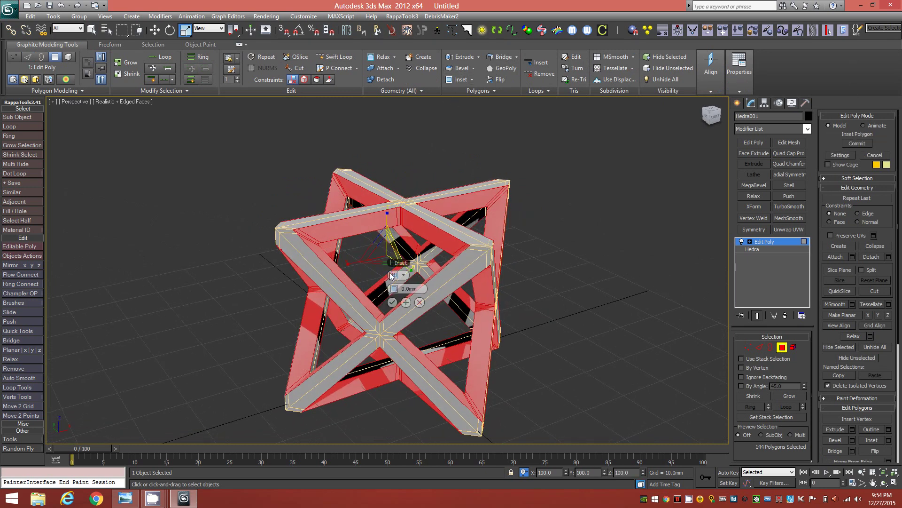
{"action": "left_click_drag", "start_coordinate": [397, 288], "coordinate": [399, 288]}
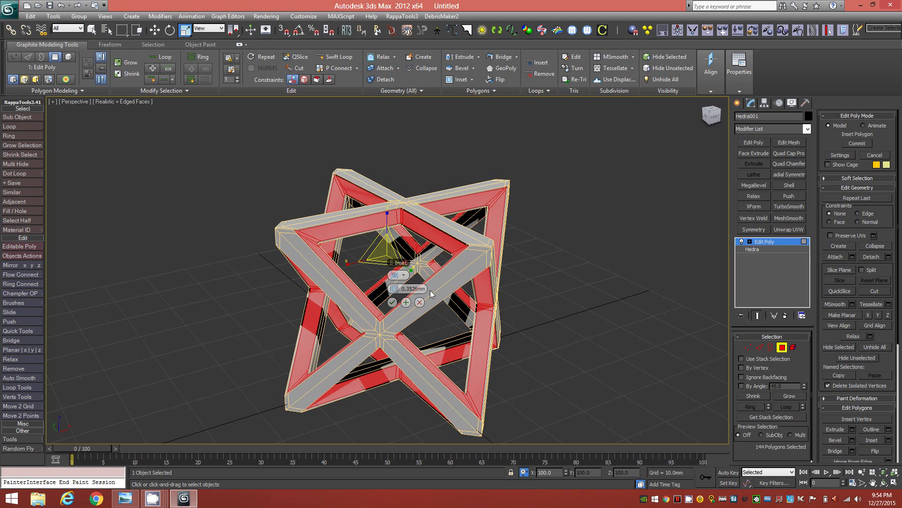
{"action": "left_click", "coordinate": [406, 303]}
{"action": "left_click", "coordinate": [392, 303]}
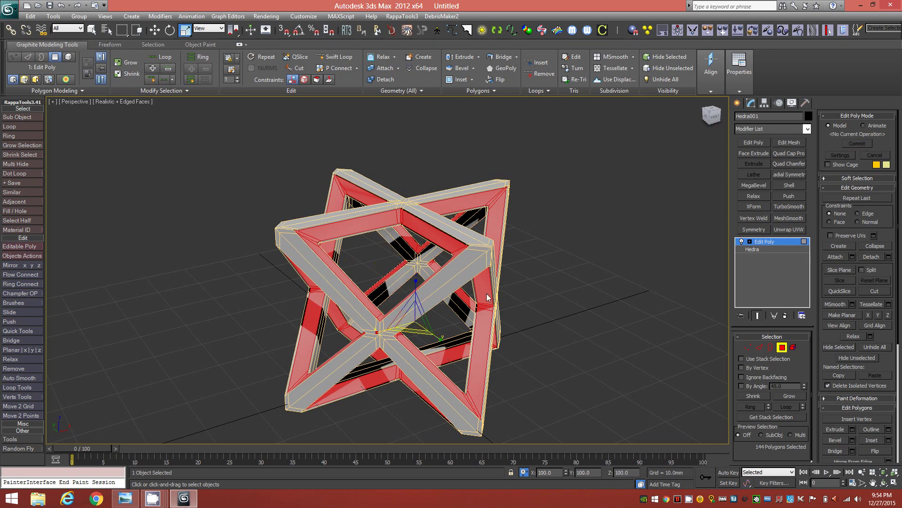
{"action": "scroll", "coordinate": [348, 218], "scroll_direction": "up", "scroll_amount": 5}
{"action": "middle_click_drag", "start_coordinate": [339, 191], "coordinate": [481, 213], "text": "alt"}
{"action": "scroll", "coordinate": [480, 225], "scroll_direction": "down", "scroll_amount": 4}
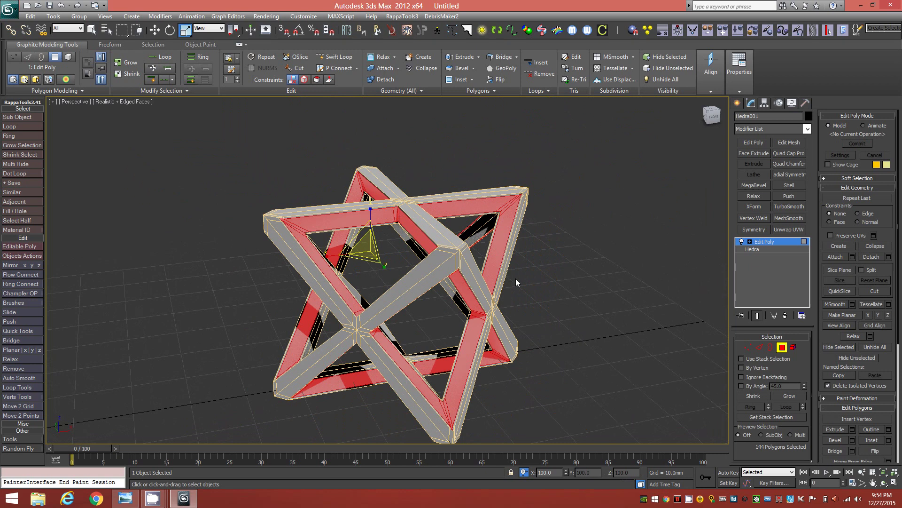
Step: Leave polygon selection, add TurboSmooth with 3 iterations to the whole frame and turn off the edged-faces display
{"action": "left_click", "coordinate": [783, 347]}
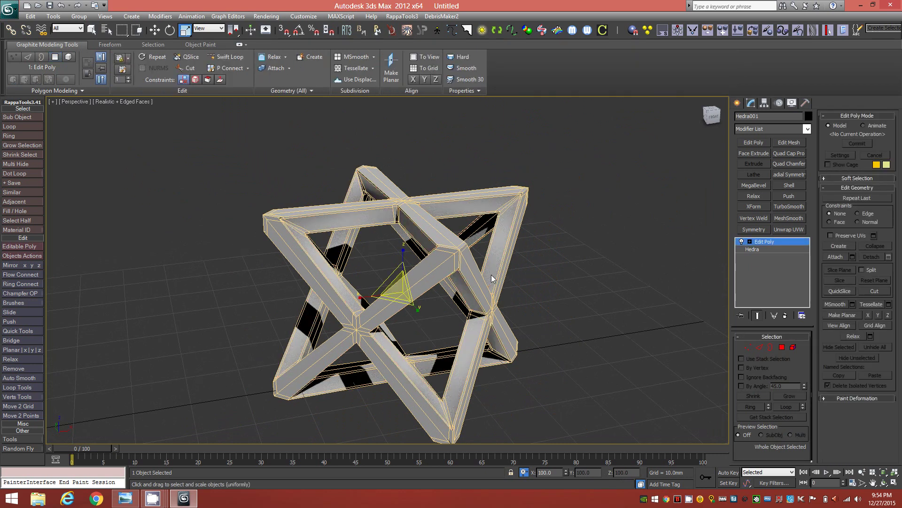
{"action": "middle_click_drag", "start_coordinate": [492, 275], "coordinate": [486, 258]}
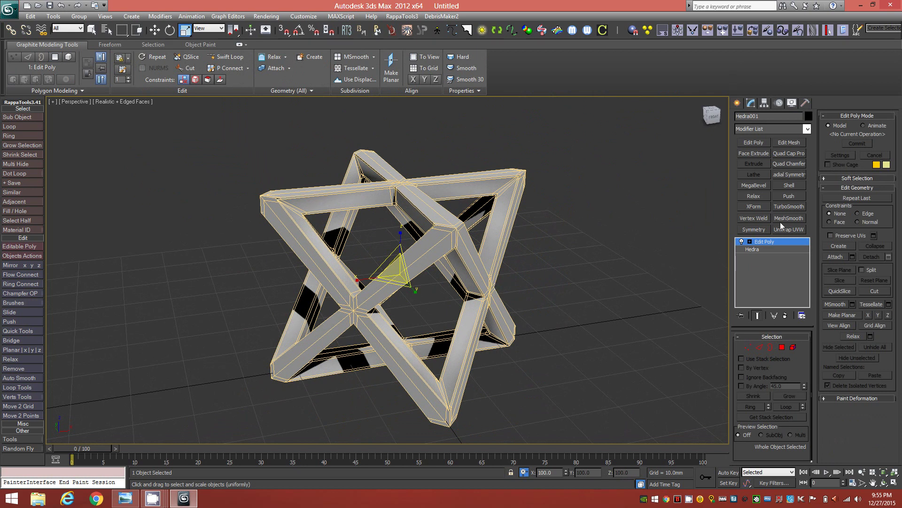
{"action": "left_click", "coordinate": [795, 206]}
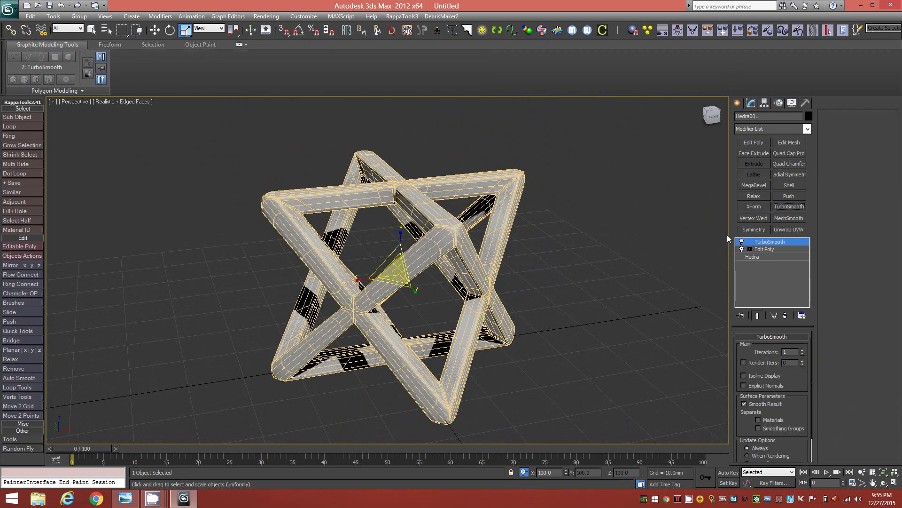
{"action": "left_click", "coordinate": [802, 350]}
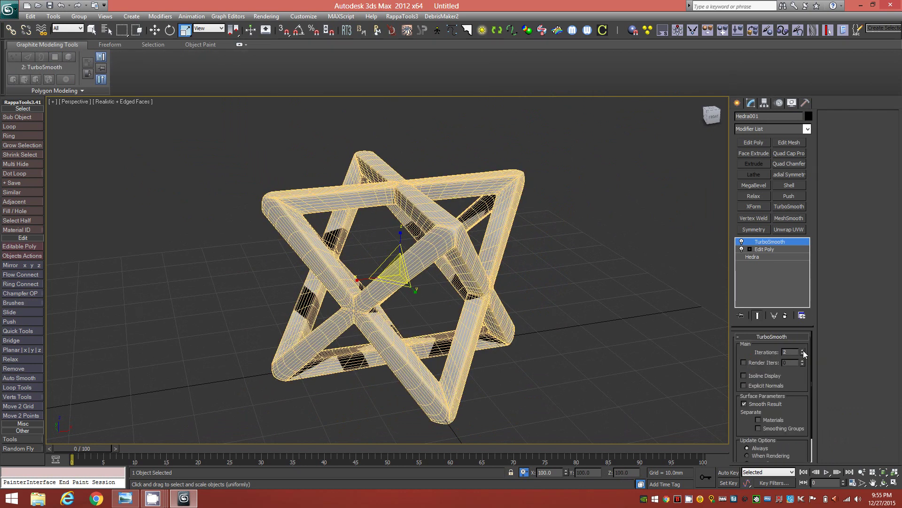
{"action": "left_click", "coordinate": [803, 350]}
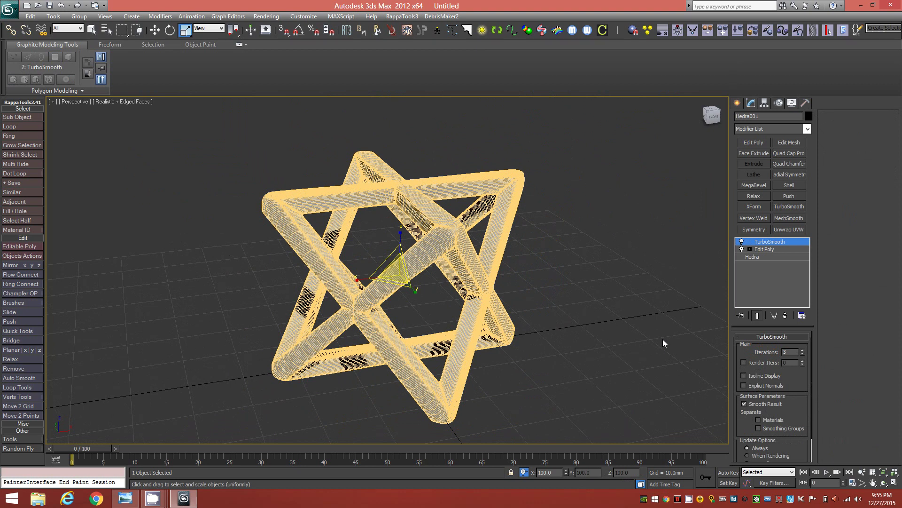
{"action": "key", "text": "F4"}
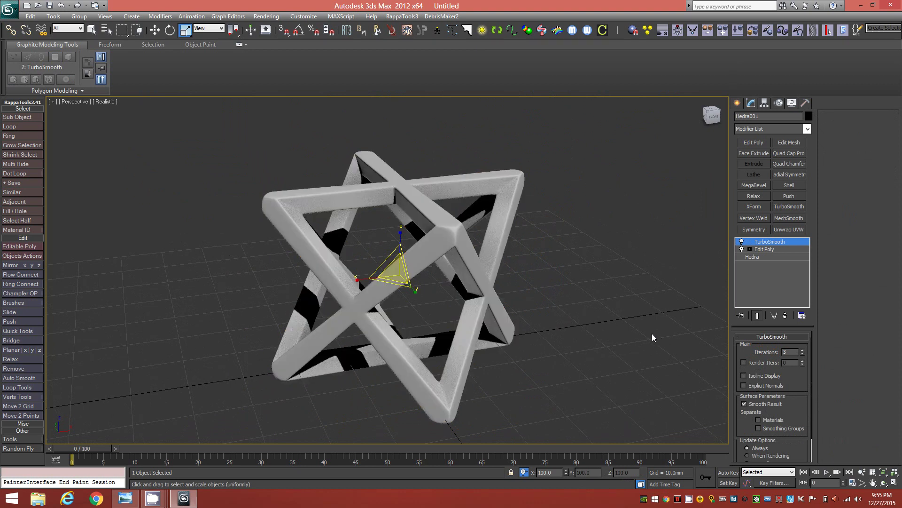
{"action": "middle_click_drag", "start_coordinate": [497, 284], "coordinate": [513, 269], "text": "alt"}
{"action": "mouse_move", "coordinate": [486, 273]}
{"action": "middle_mouse_down", "text": "alt"}
{"action": "mouse_move", "coordinate": [442, 275]}
{"action": "mouse_move", "coordinate": [492, 275]}
{"action": "mouse_move", "coordinate": [470, 253]}
{"action": "mouse_move", "coordinate": [478, 278]}
{"action": "mouse_move", "coordinate": [449, 287]}
{"action": "mouse_move", "coordinate": [481, 284]}
{"action": "middle_mouse_up", "text": "alt"}
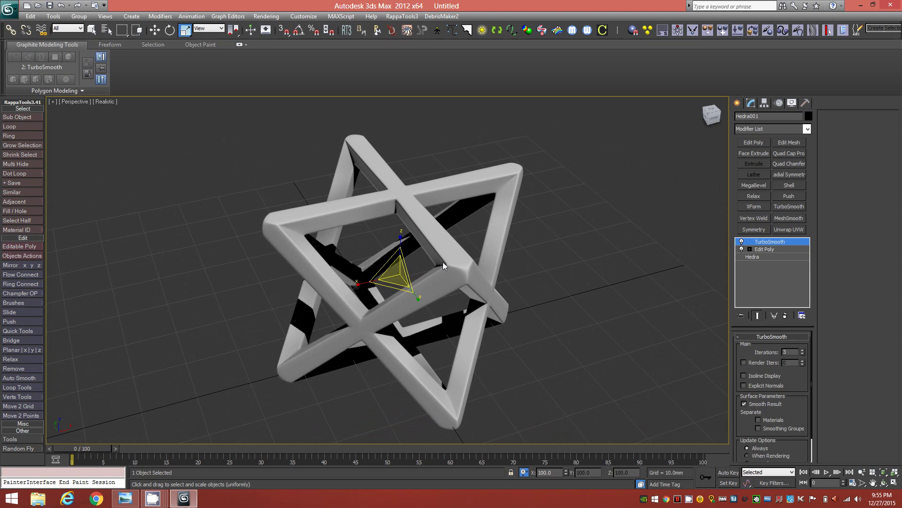
{"action": "mouse_move", "coordinate": [448, 262]}
{"action": "middle_mouse_down", "text": "alt"}
{"action": "mouse_move", "coordinate": [446, 250]}
{"action": "mouse_move", "coordinate": [458, 251]}
{"action": "middle_mouse_up", "text": "alt"}
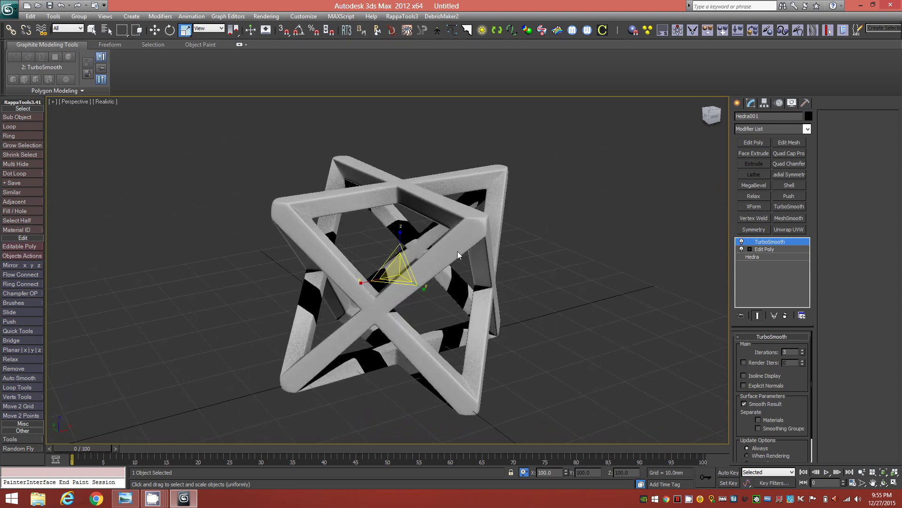
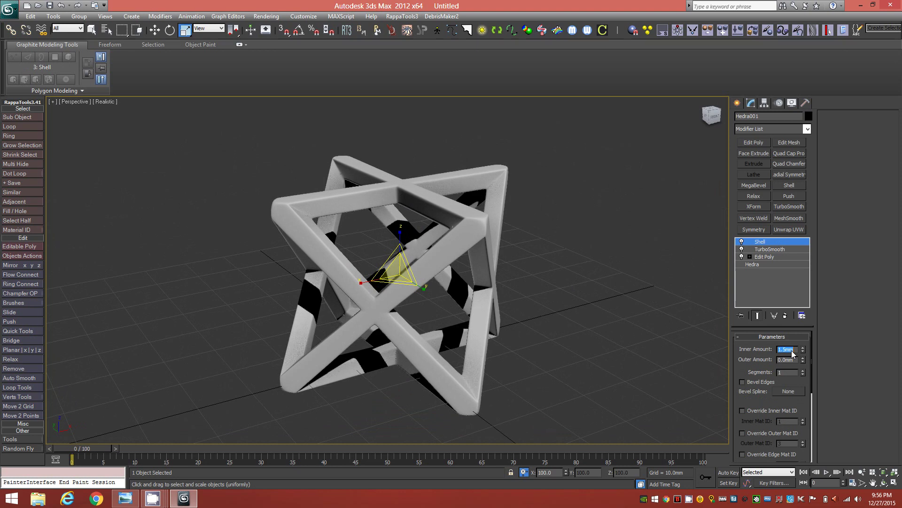
Step: Add an Edit Poly modifier above the Shell and examine the frame's wall thickness in wireframe
{"action": "right_click", "coordinate": [545, 265]}
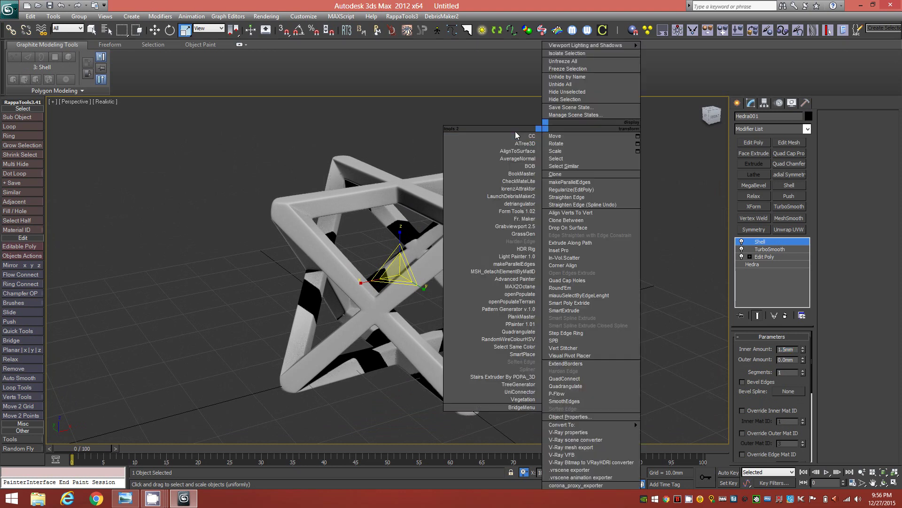
{"action": "left_click", "coordinate": [767, 142]}
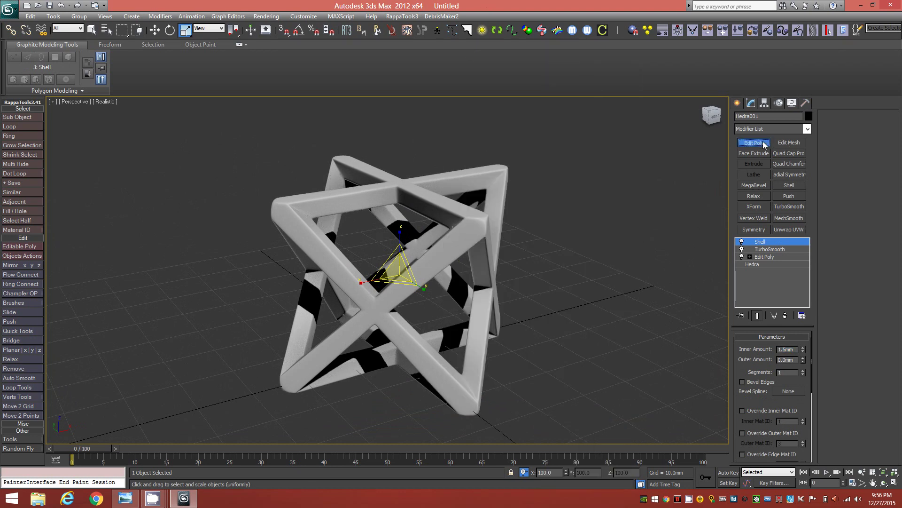
{"action": "key", "text": "F3"}
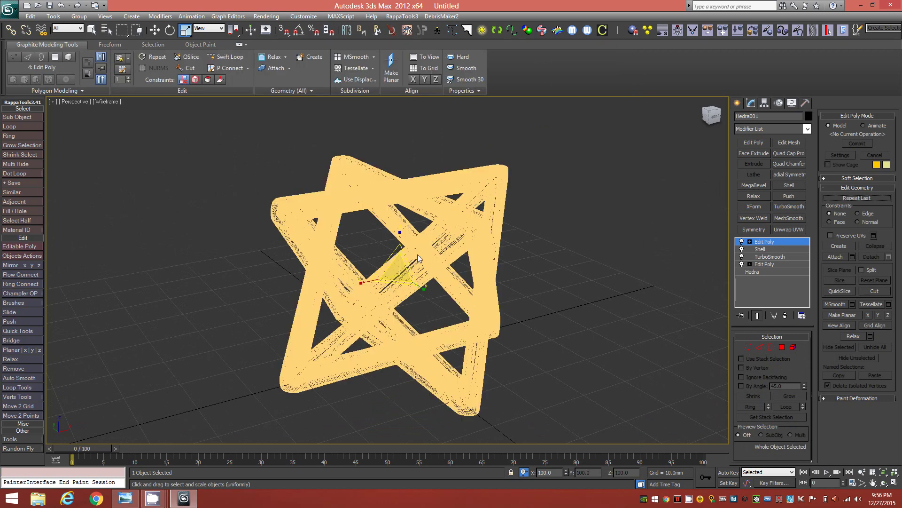
{"action": "scroll", "coordinate": [419, 238], "scroll_direction": "up", "scroll_amount": 10}
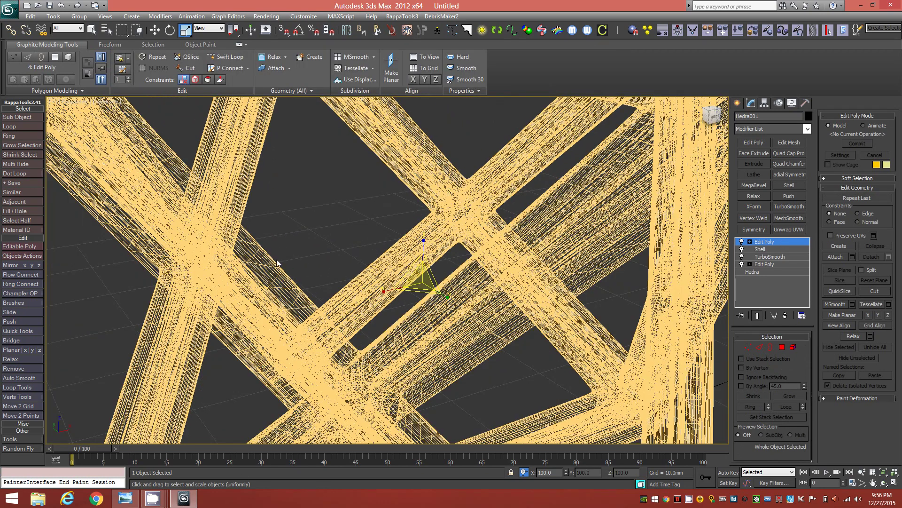
{"action": "middle_click_drag", "start_coordinate": [277, 262], "coordinate": [318, 229], "text": "alt"}
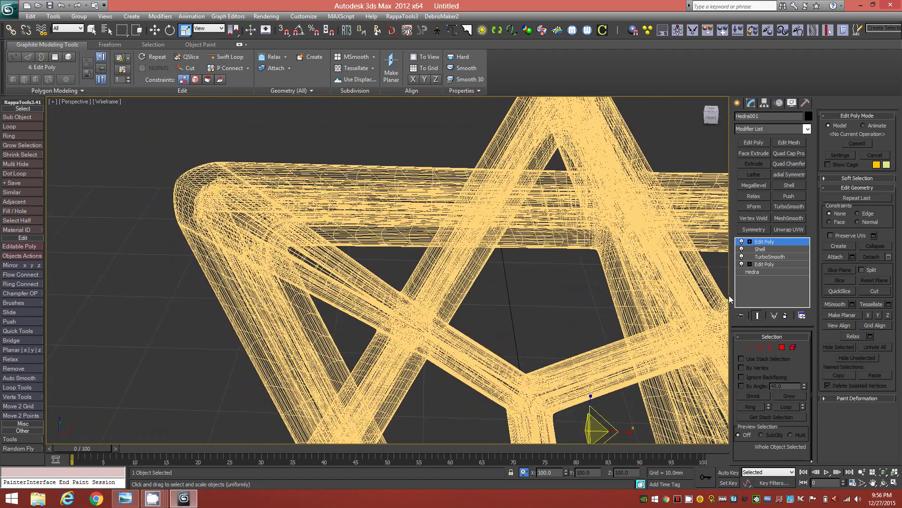
Step: Set the Shell modifier's inner amount to 0.5 mm
{"action": "left_click", "coordinate": [764, 248]}
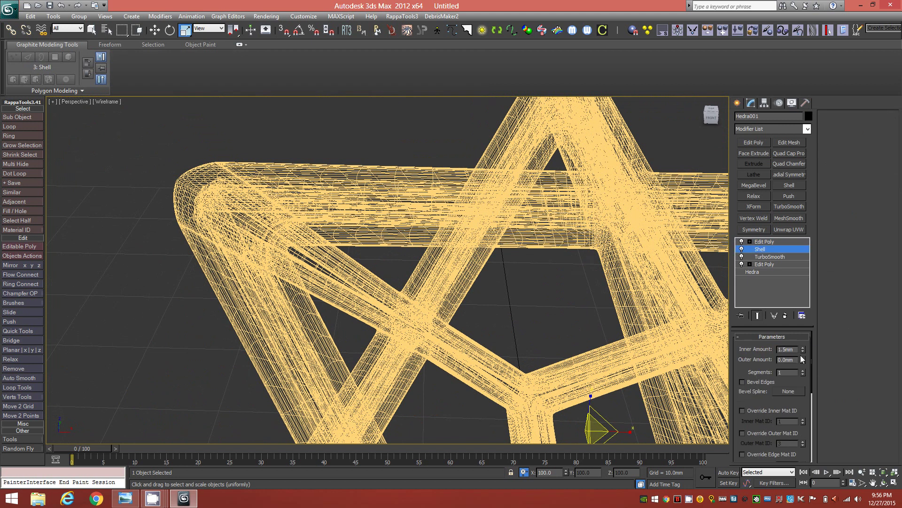
{"action": "left_click_drag", "start_coordinate": [804, 353], "coordinate": [250, 196]}
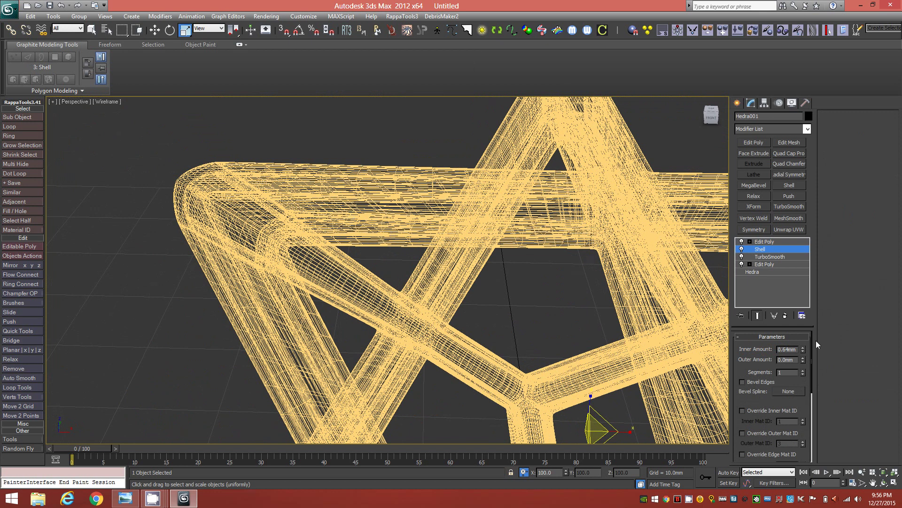
{"action": "double_click", "coordinate": [788, 350]}
{"action": "type", "text": "0.5"}
{"action": "key", "text": "Return"}
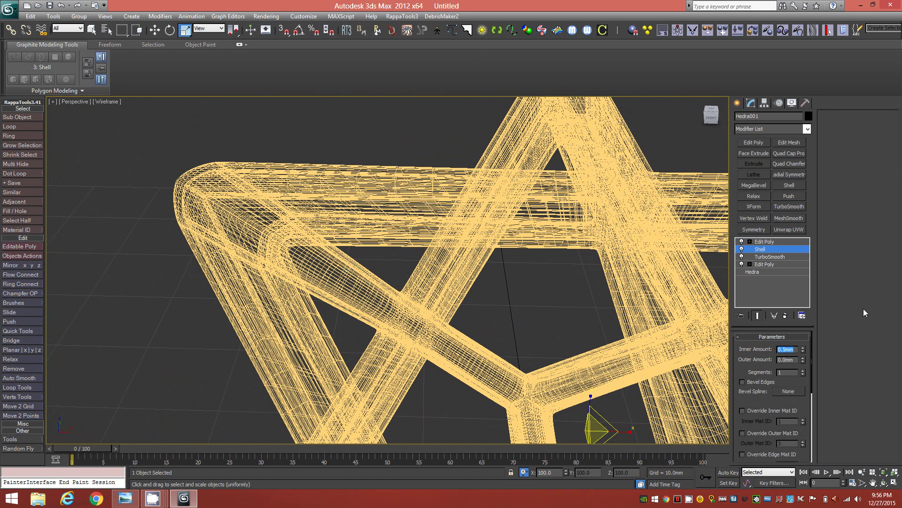
Step: Return to the topmost Edit Poly modifier and switch the viewport back to shaded display to inspect the frame
{"action": "left_click", "coordinate": [765, 242]}
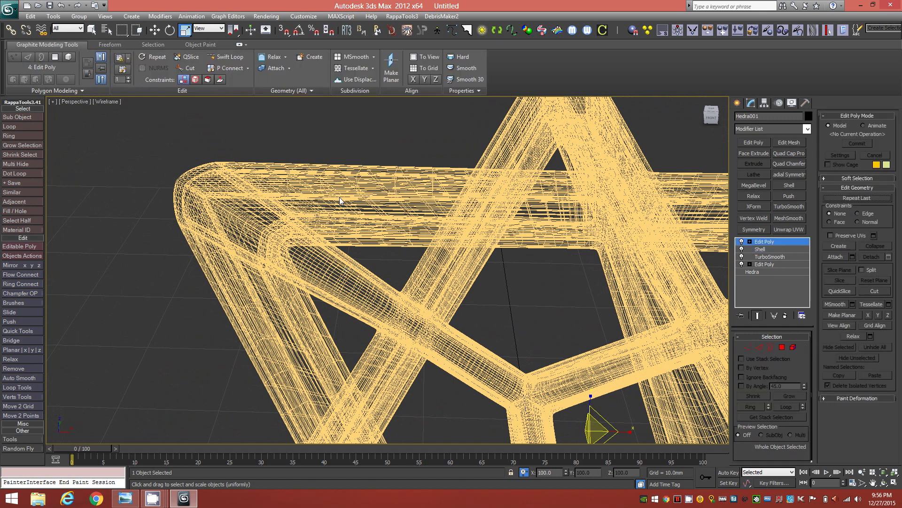
{"action": "key", "text": "F3"}
{"action": "scroll", "coordinate": [353, 235], "scroll_direction": "down", "scroll_amount": 5}
{"action": "middle_click_drag", "start_coordinate": [360, 246], "coordinate": [514, 263], "text": "alt"}
{"action": "middle_click_drag", "start_coordinate": [432, 234], "coordinate": [476, 291], "text": "alt"}
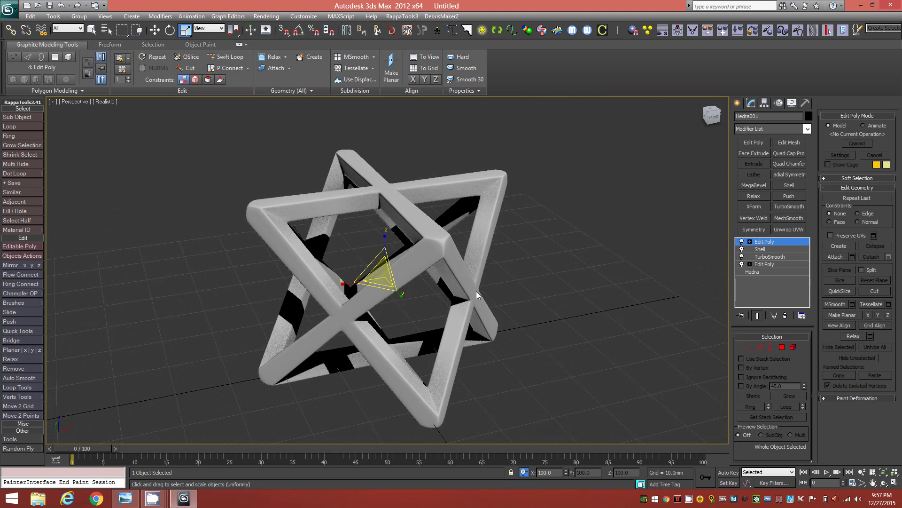
{"action": "mouse_move", "coordinate": [718, 111]}
{"action": "left_mouse_down"}
{"action": "mouse_move", "coordinate": [691, 114]}
{"action": "mouse_move", "coordinate": [713, 120]}
{"action": "left_mouse_up"}
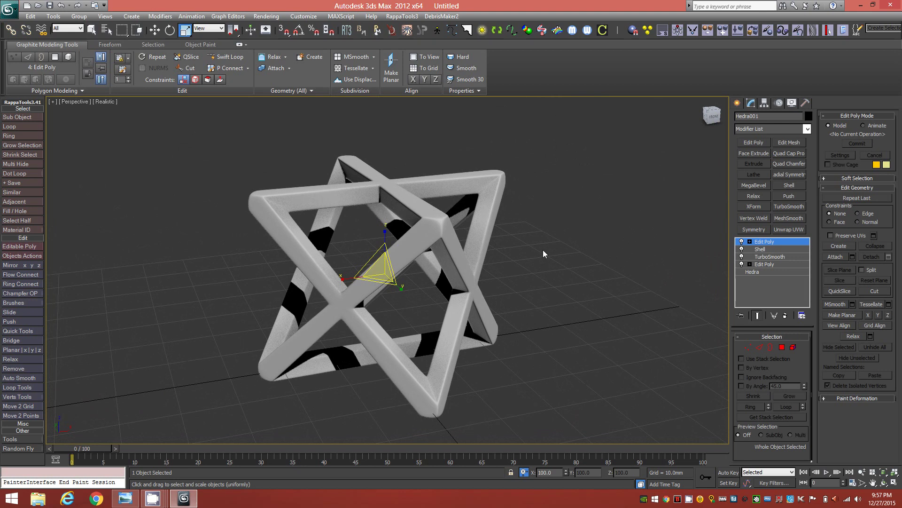